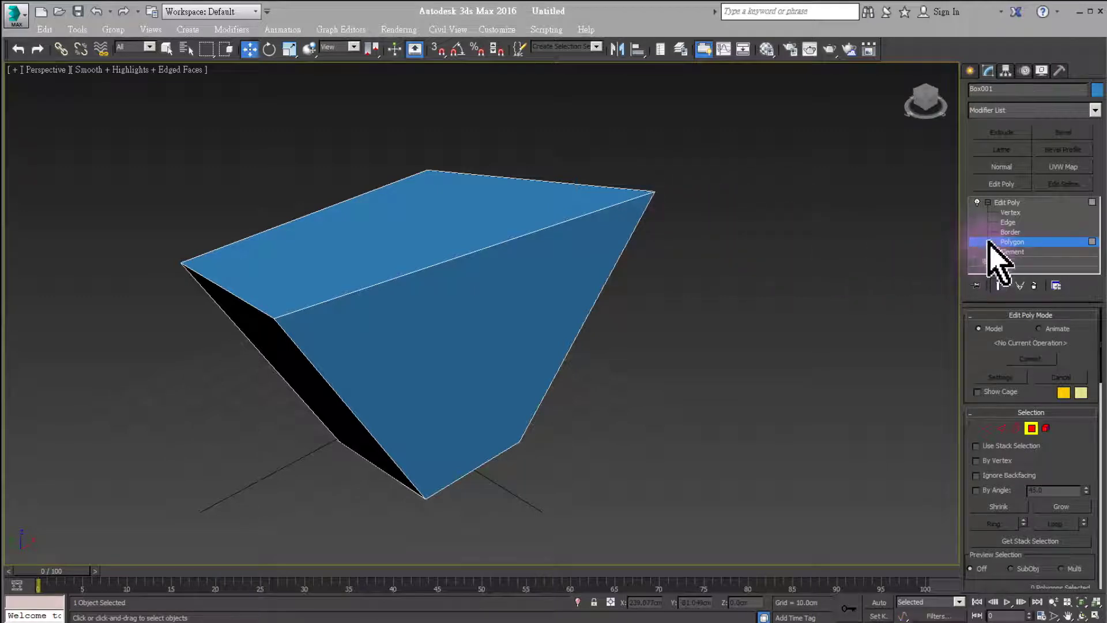
Pull the box's top-right vertex slightly inward along X, then leave sub-object editing.
{"action": "left_click", "coordinate": [1006, 213]}
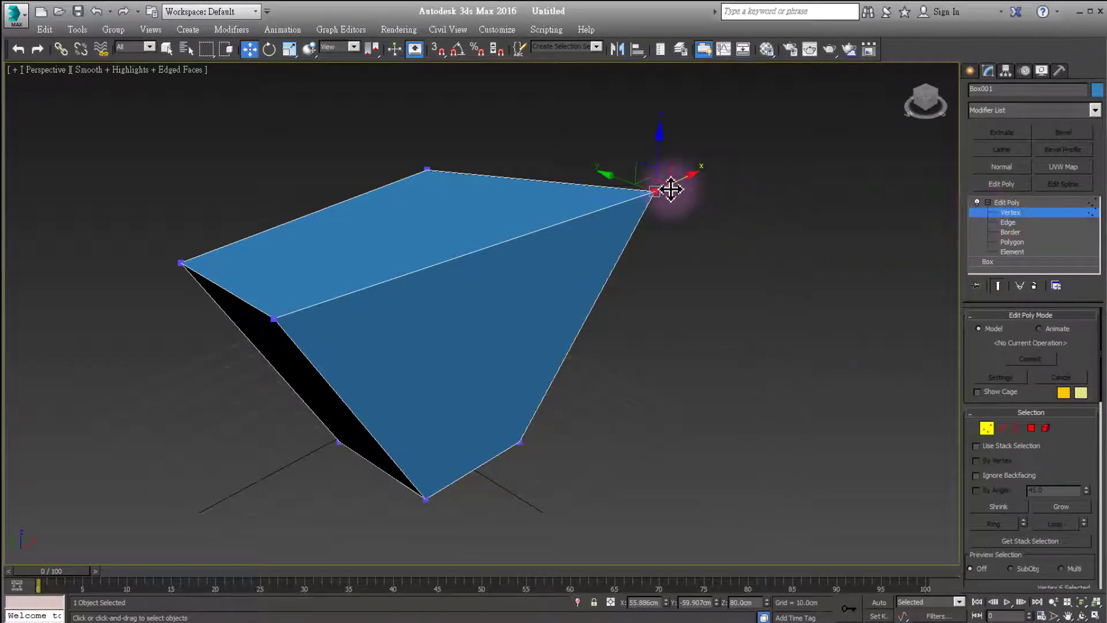
{"action": "left_click_drag", "start_coordinate": [672, 186], "coordinate": [656, 188]}
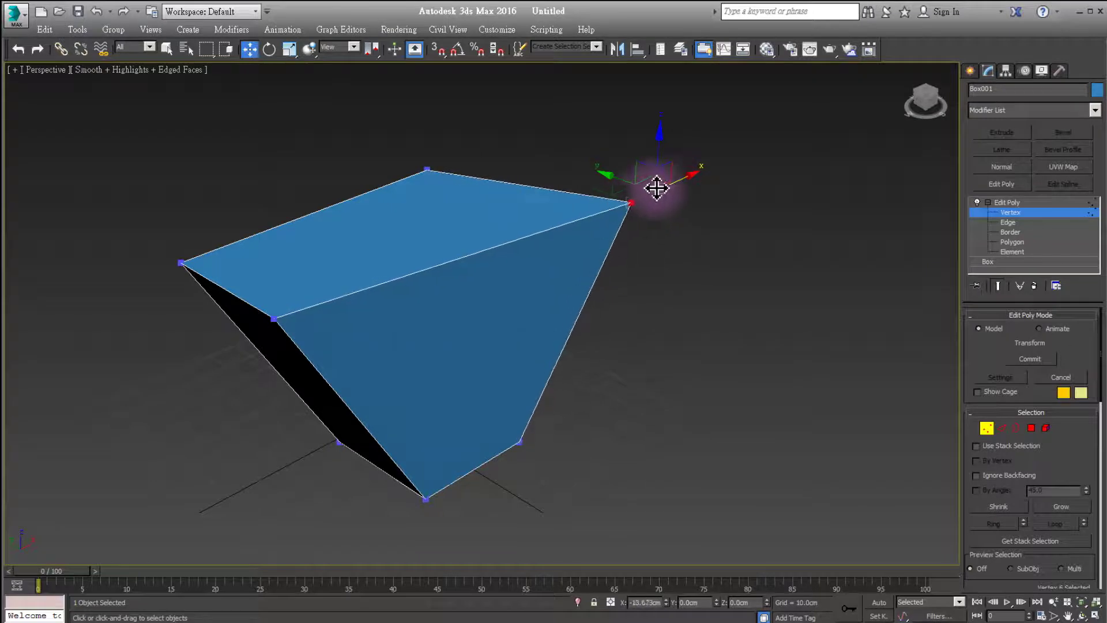
{"action": "left_click", "coordinate": [716, 219]}
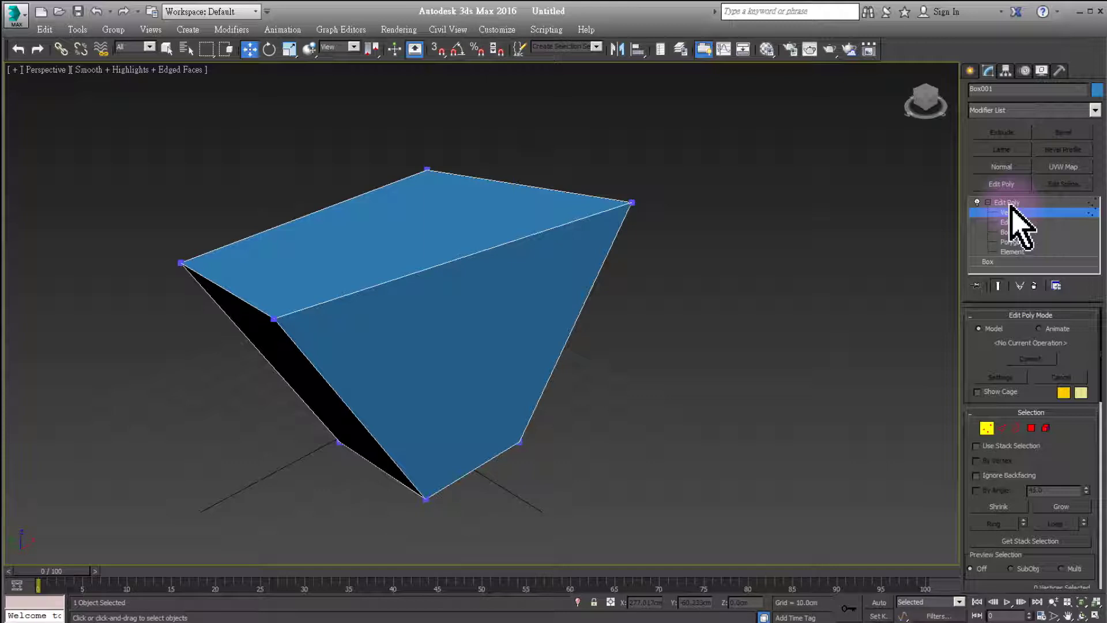
{"action": "left_click", "coordinate": [1007, 223]}
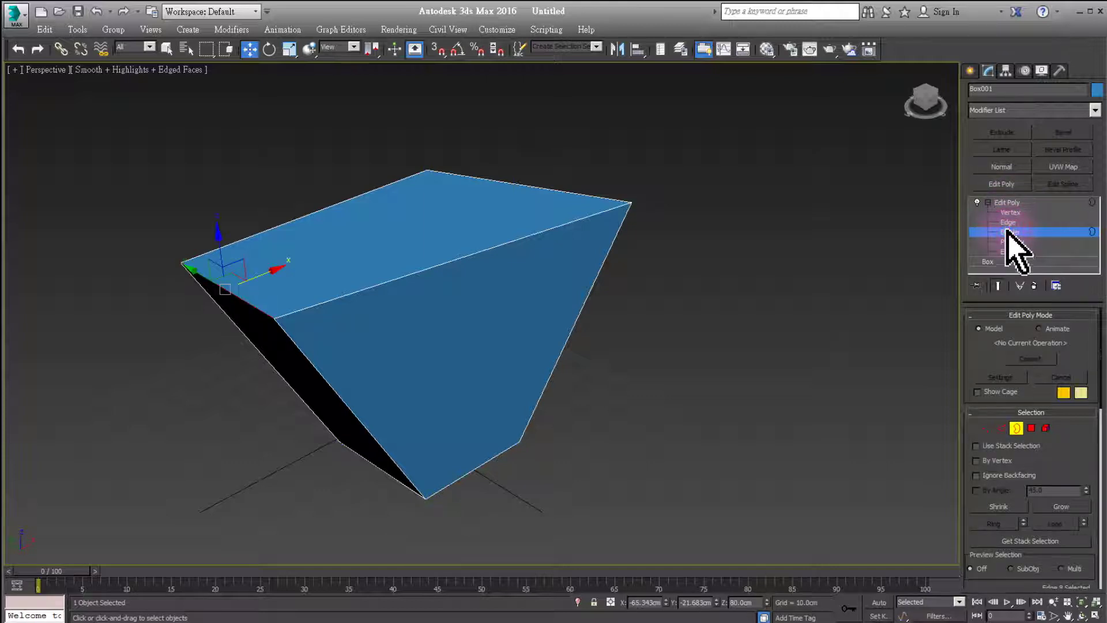
{"action": "left_click", "coordinate": [1007, 203]}
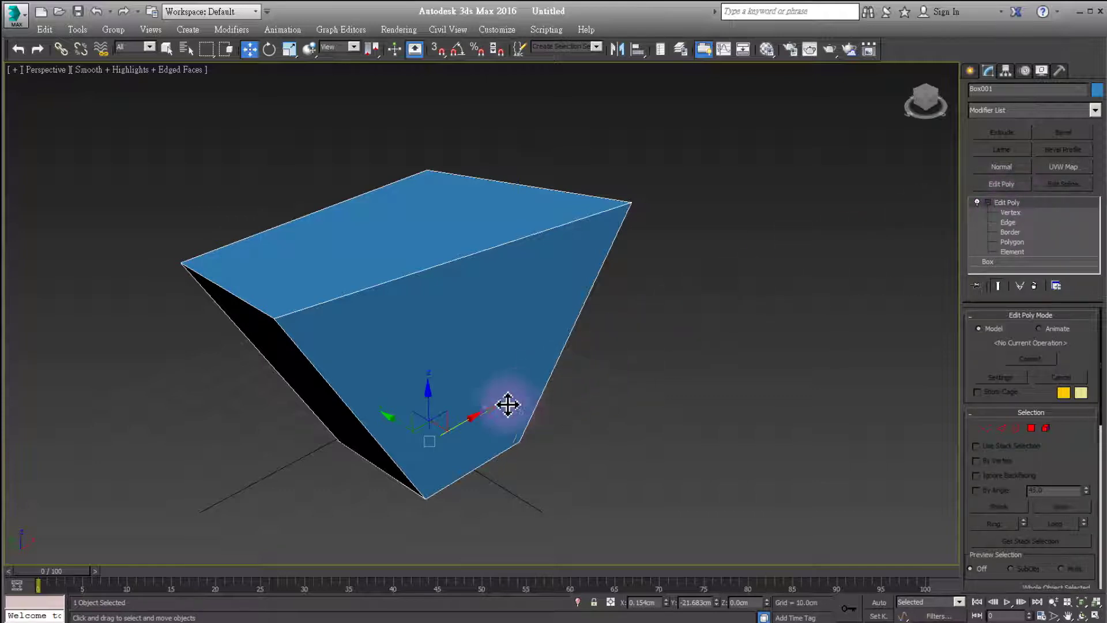
Move the warped box up and to the right in the Perspective viewport.
{"action": "mouse_move", "coordinate": [475, 414]}
{"action": "left_mouse_down"}
{"action": "mouse_move", "coordinate": [541, 377]}
{"action": "mouse_move", "coordinate": [515, 388]}
{"action": "left_mouse_up"}
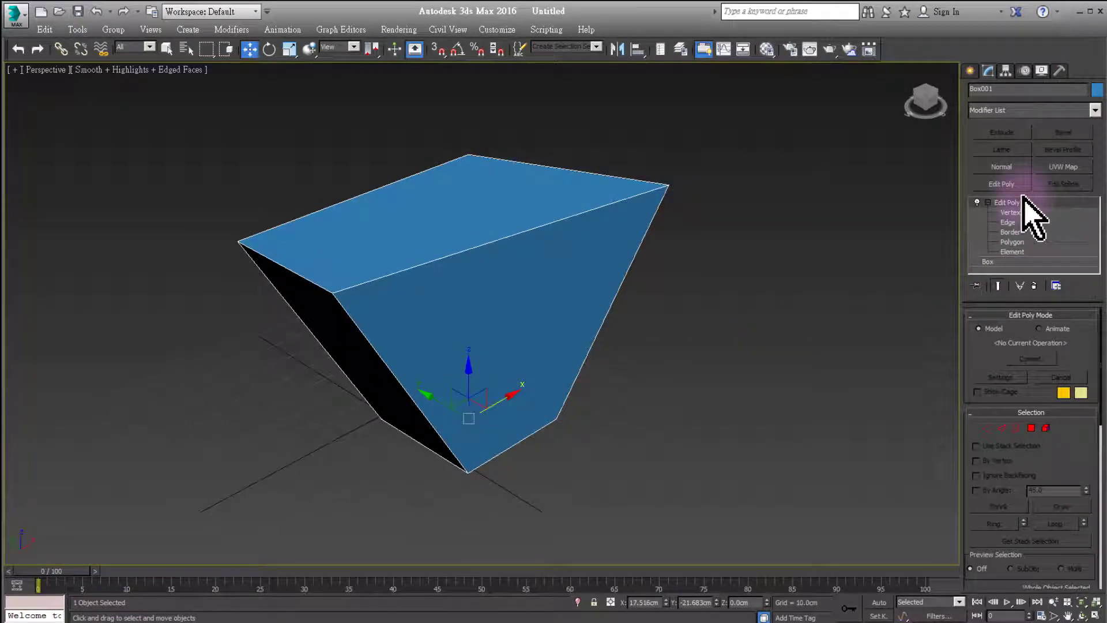
{"action": "left_click_drag", "start_coordinate": [1029, 204], "coordinate": [1032, 201]}
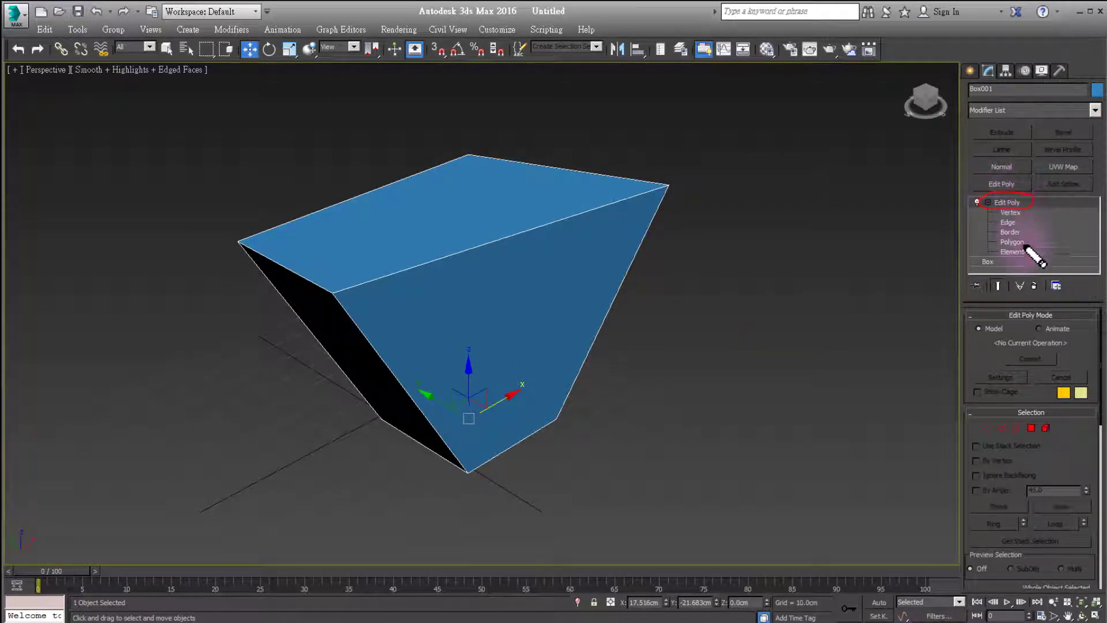
{"action": "left_click_drag", "start_coordinate": [1026, 267], "coordinate": [1074, 213]}
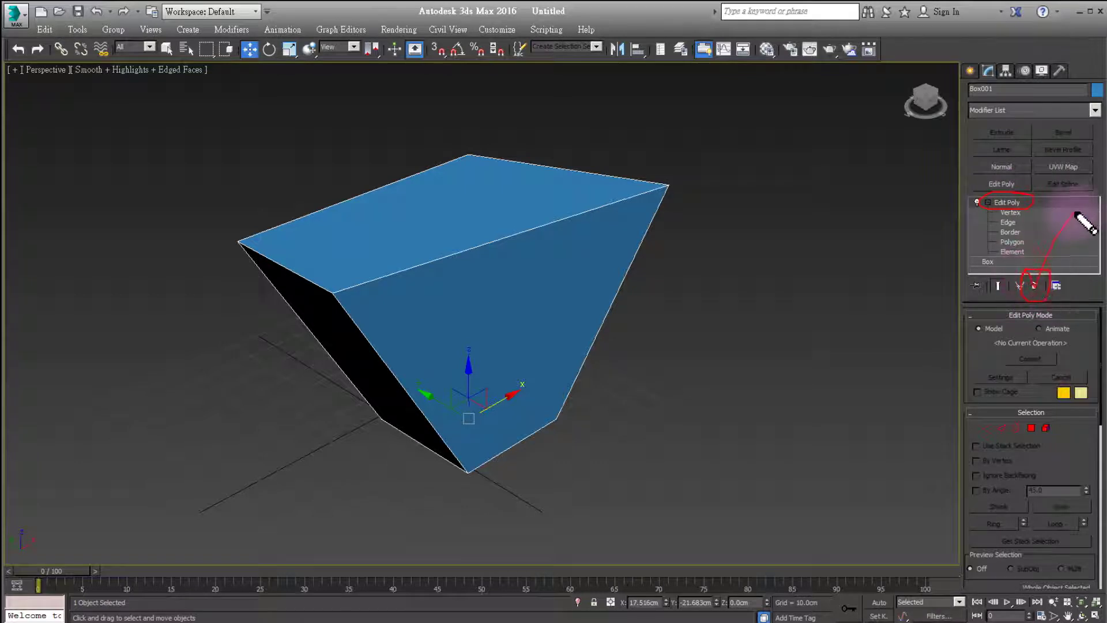
{"action": "key", "text": "Escape"}
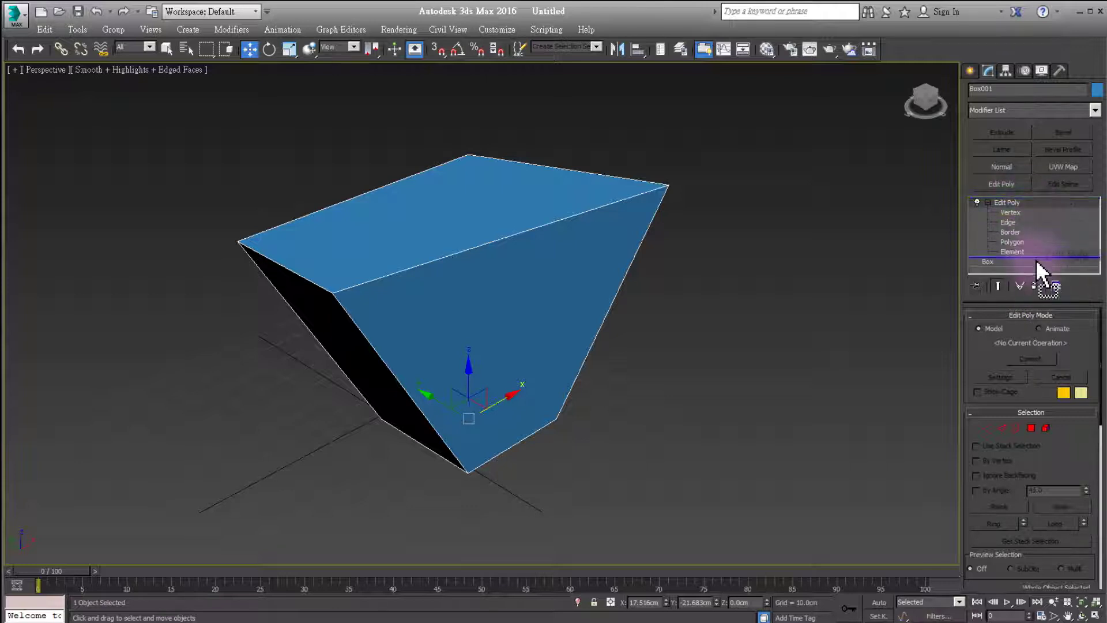
{"action": "left_click_drag", "start_coordinate": [1031, 216], "coordinate": [1032, 285]}
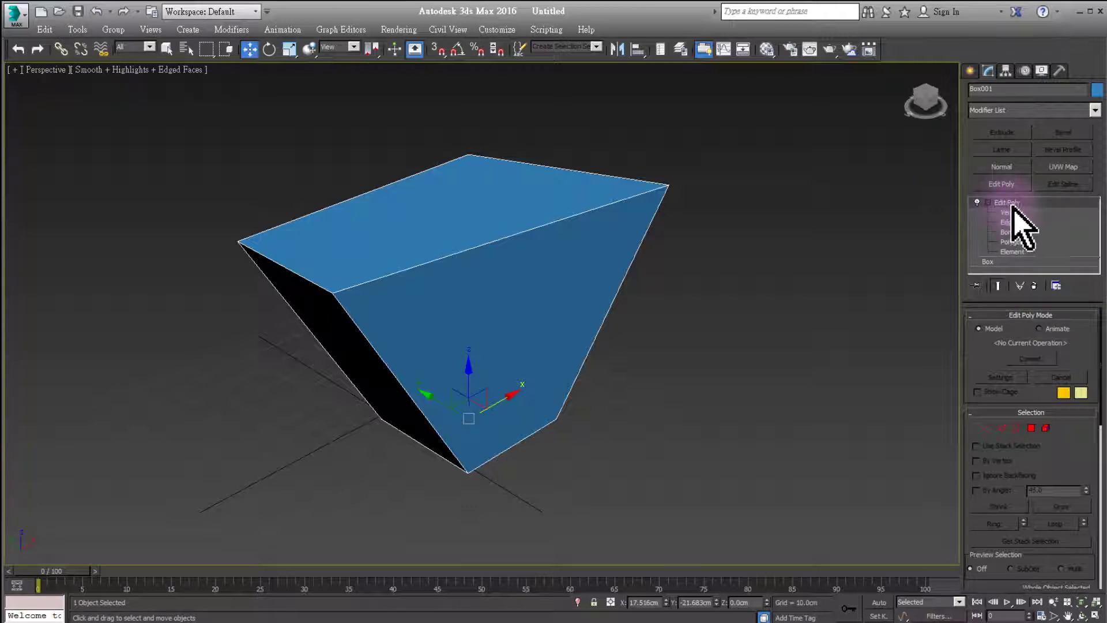
{"action": "left_click_drag", "start_coordinate": [988, 210], "coordinate": [1031, 211]}
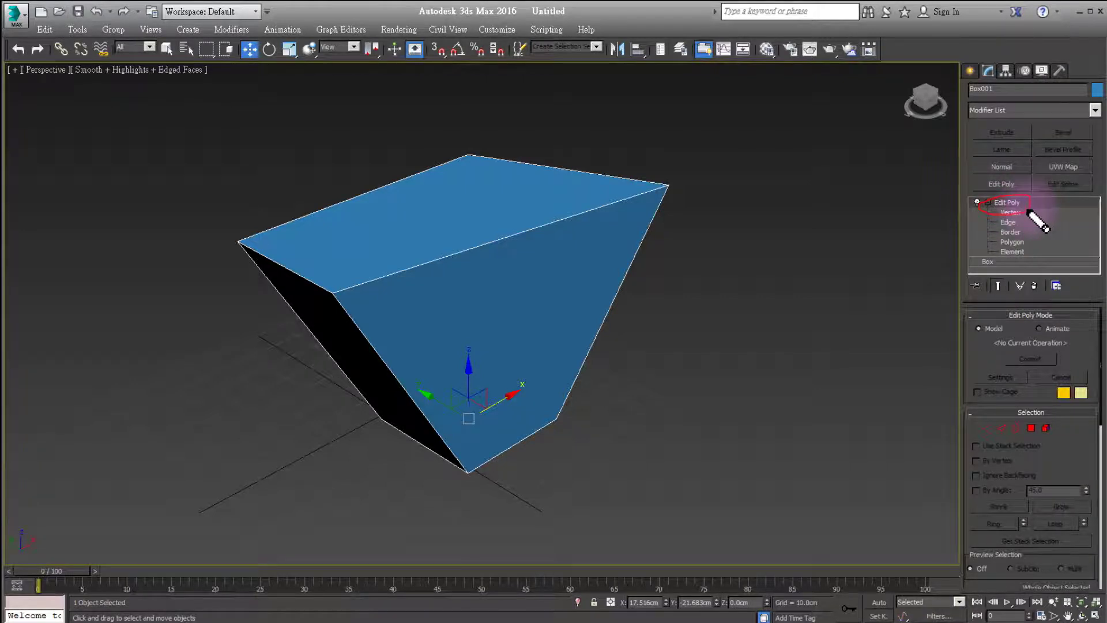
{"action": "key", "text": "Escape"}
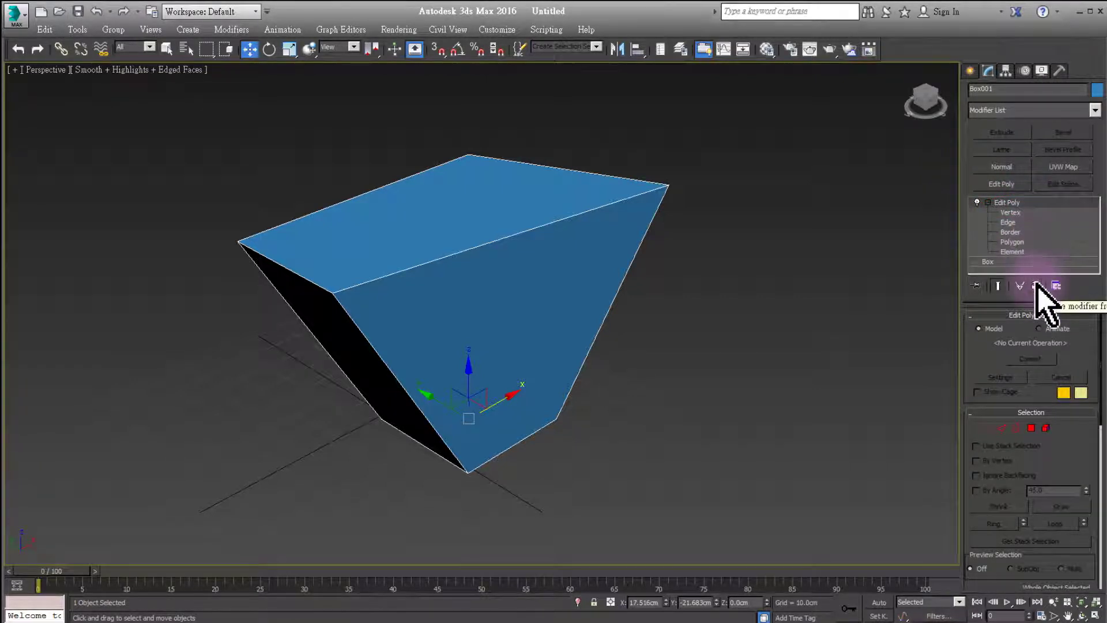
Remove the old Edit Poly modifier and apply a fresh Edit Poly from the Modifier List.
{"action": "left_click", "coordinate": [1035, 285]}
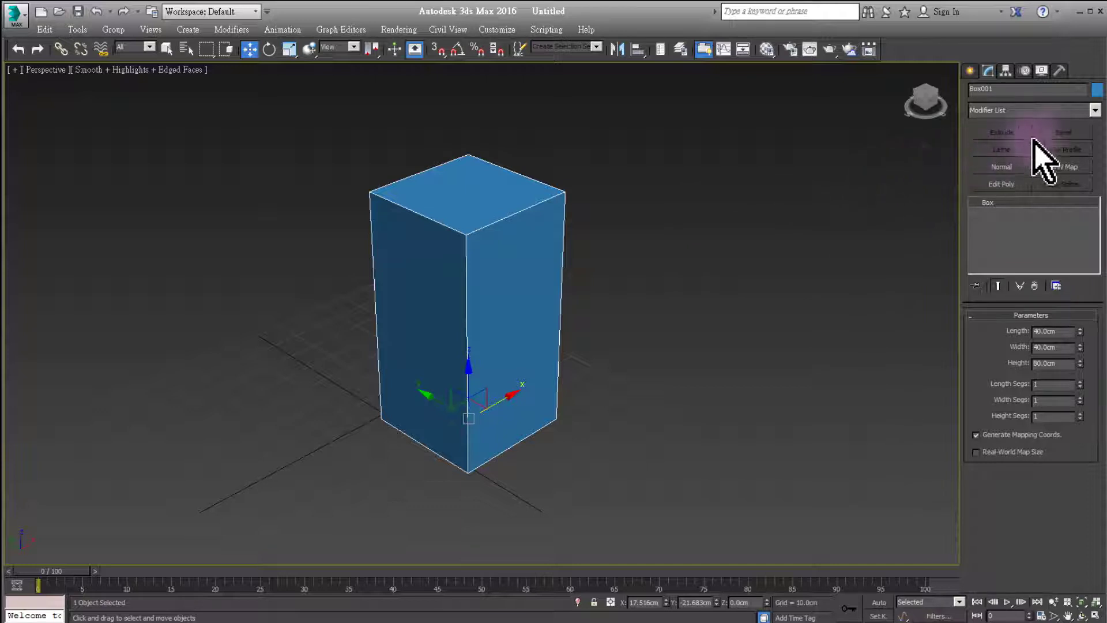
{"action": "left_click", "coordinate": [1095, 109]}
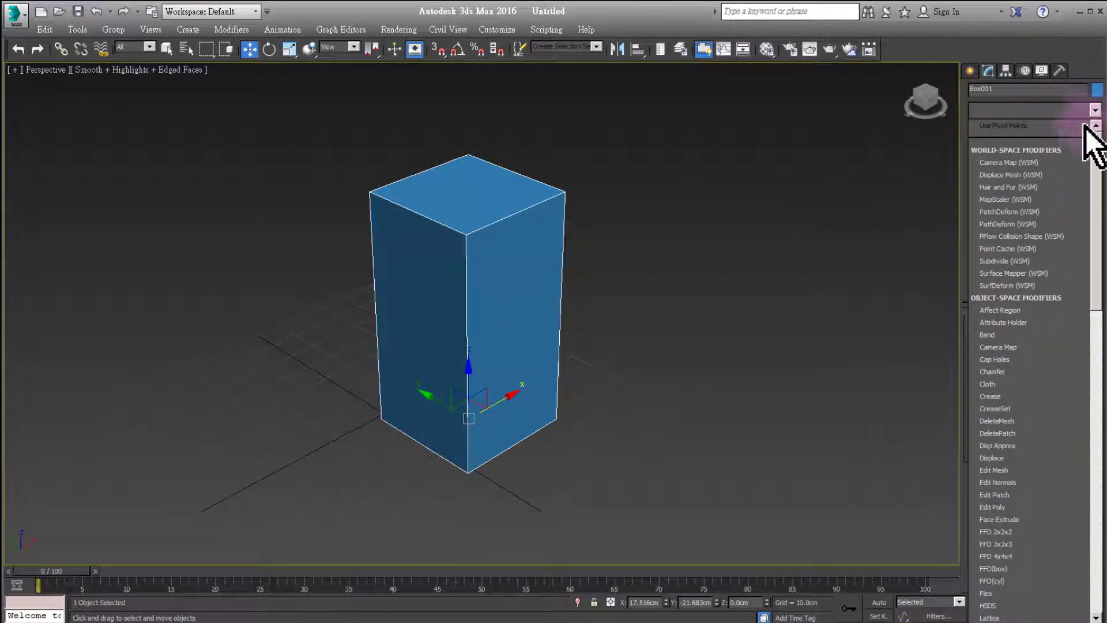
{"action": "left_click", "coordinate": [1018, 508]}
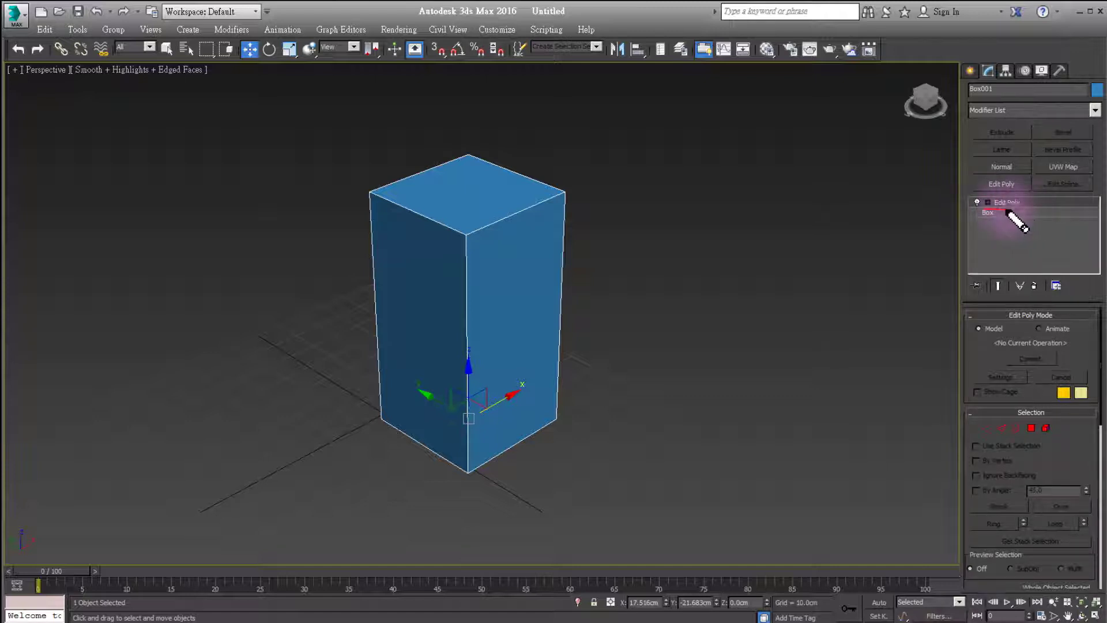
{"action": "left_click", "coordinate": [1014, 206]}
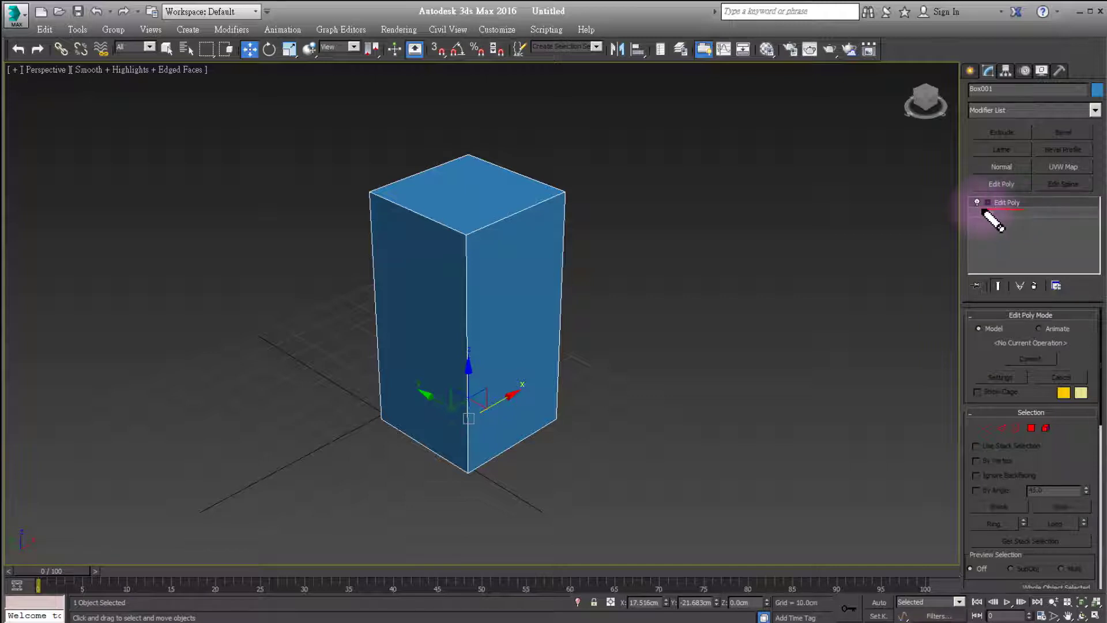
{"action": "left_click_drag", "start_coordinate": [980, 194], "coordinate": [1029, 210]}
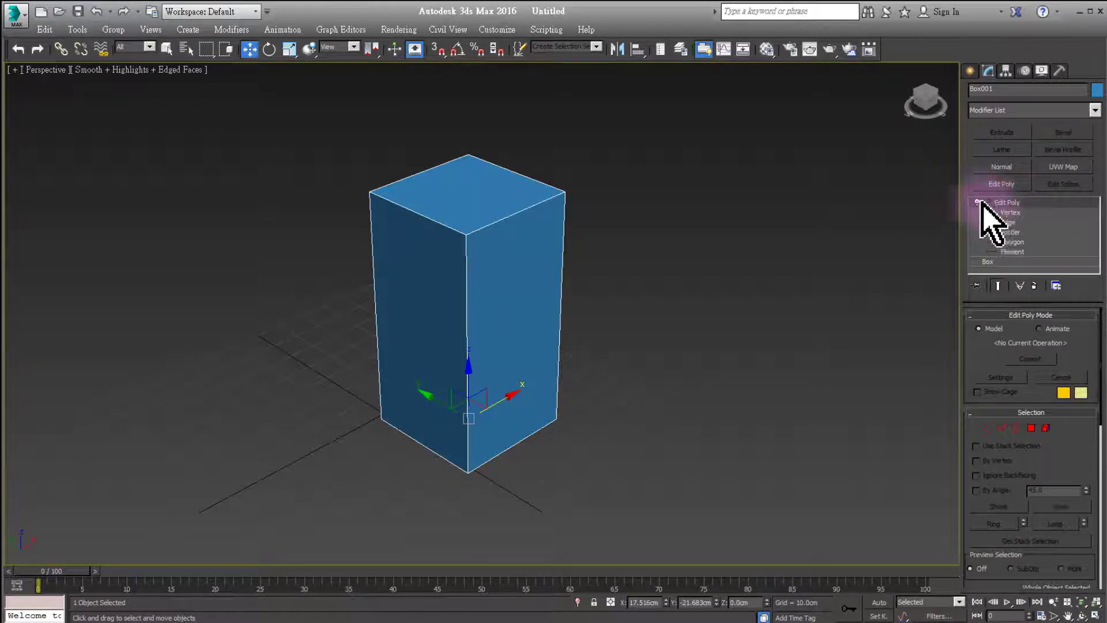
Select two top corner vertices, then push the box's top-right edge outward.
{"action": "left_click", "coordinate": [1002, 212]}
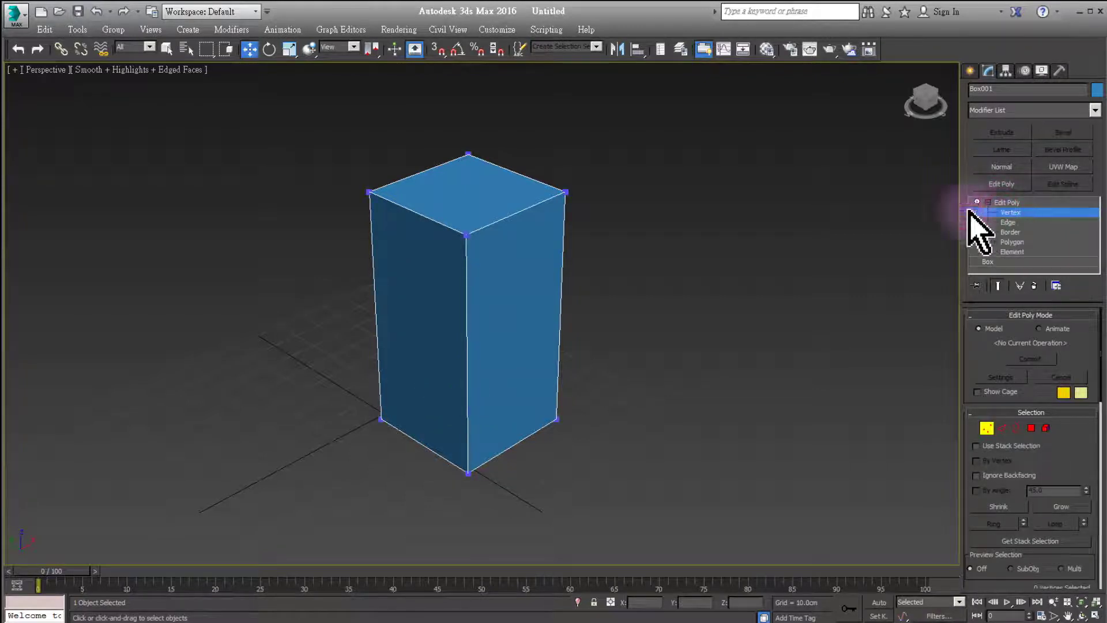
{"action": "left_click", "coordinate": [568, 192]}
{"action": "left_click", "coordinate": [467, 235], "text": "ctrl"}
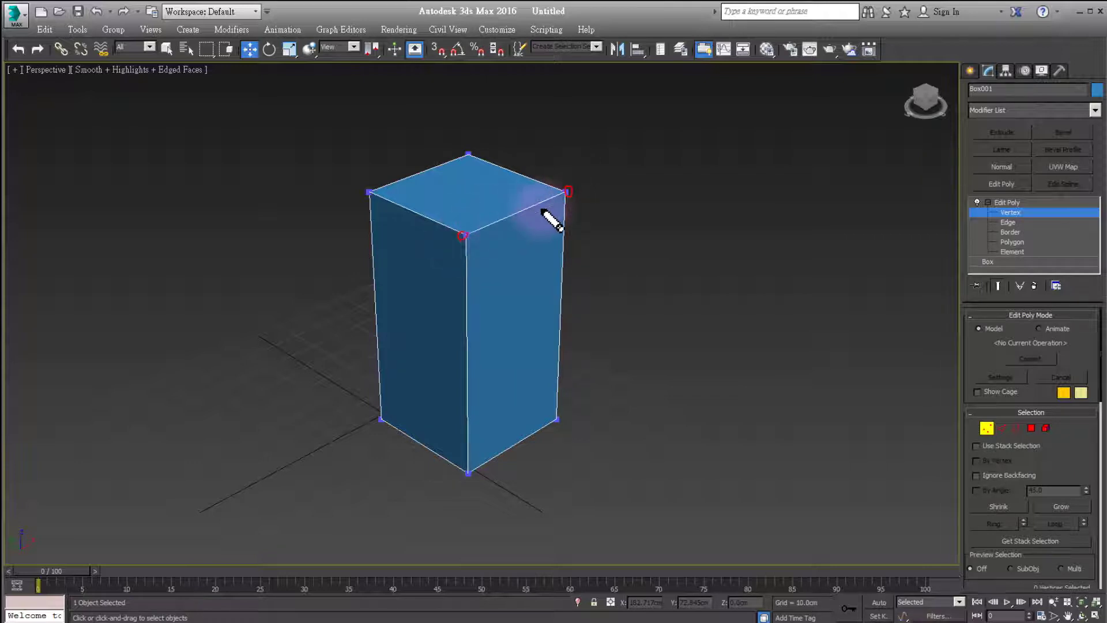
{"action": "left_click", "coordinate": [914, 260]}
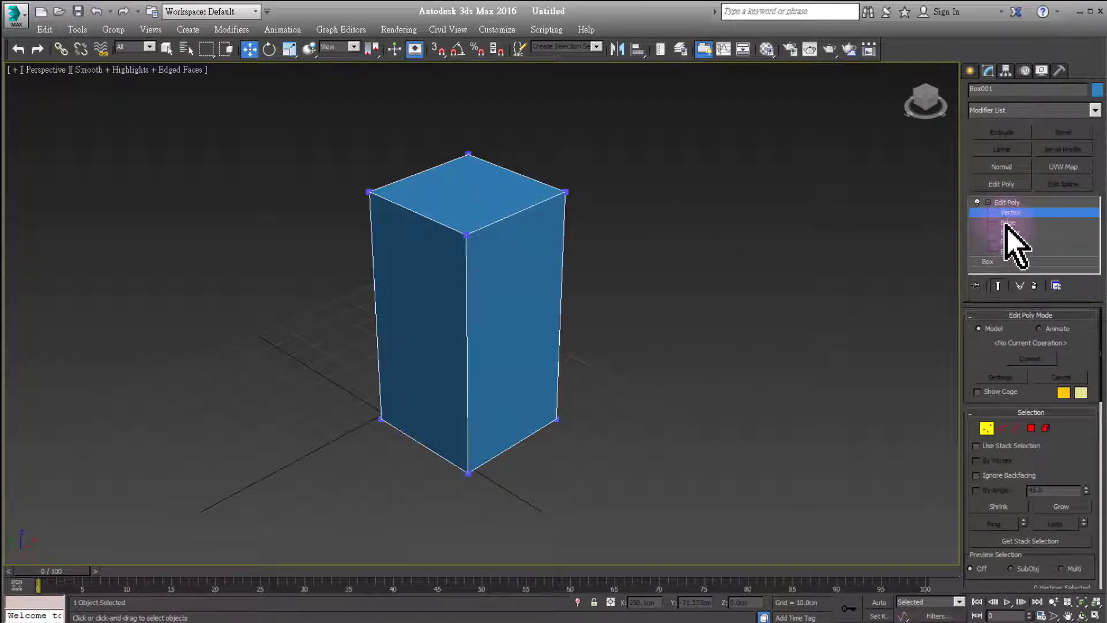
{"action": "left_click", "coordinate": [1007, 222]}
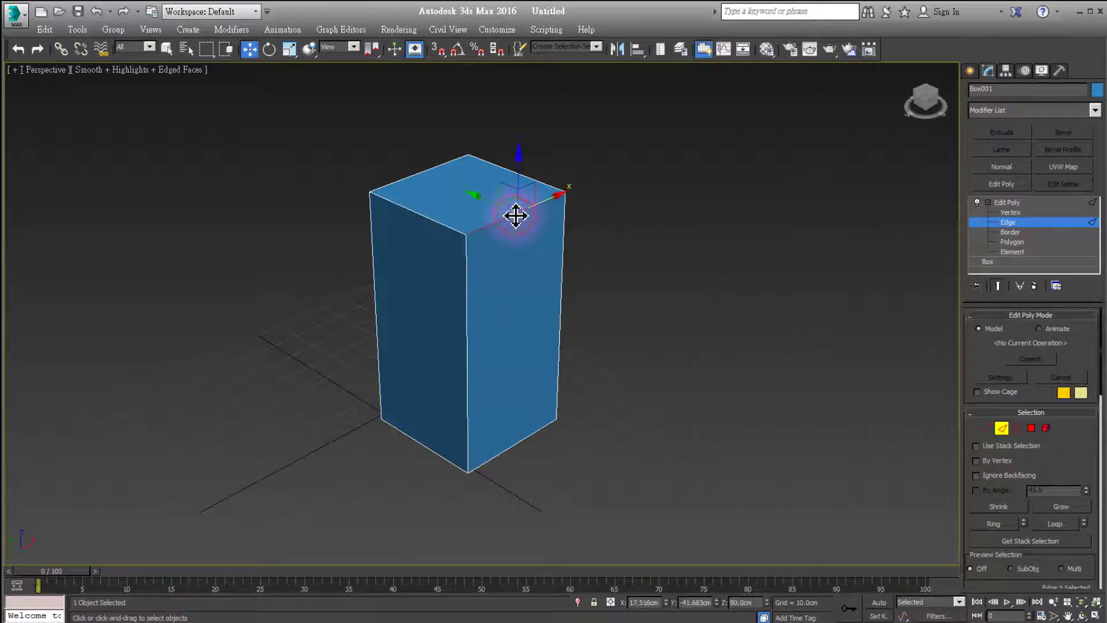
{"action": "left_click_drag", "start_coordinate": [486, 198], "coordinate": [539, 211]}
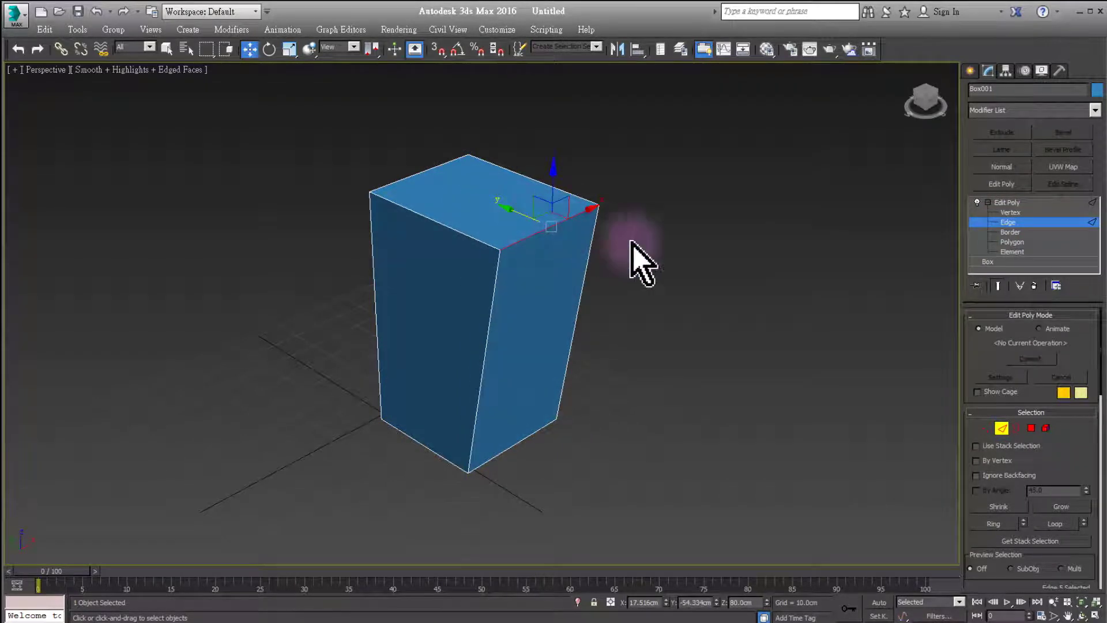
Select the right and top faces, then remove Edit Poly so only Box remains.
{"action": "left_click", "coordinate": [1010, 242]}
{"action": "left_click", "coordinate": [556, 301]}
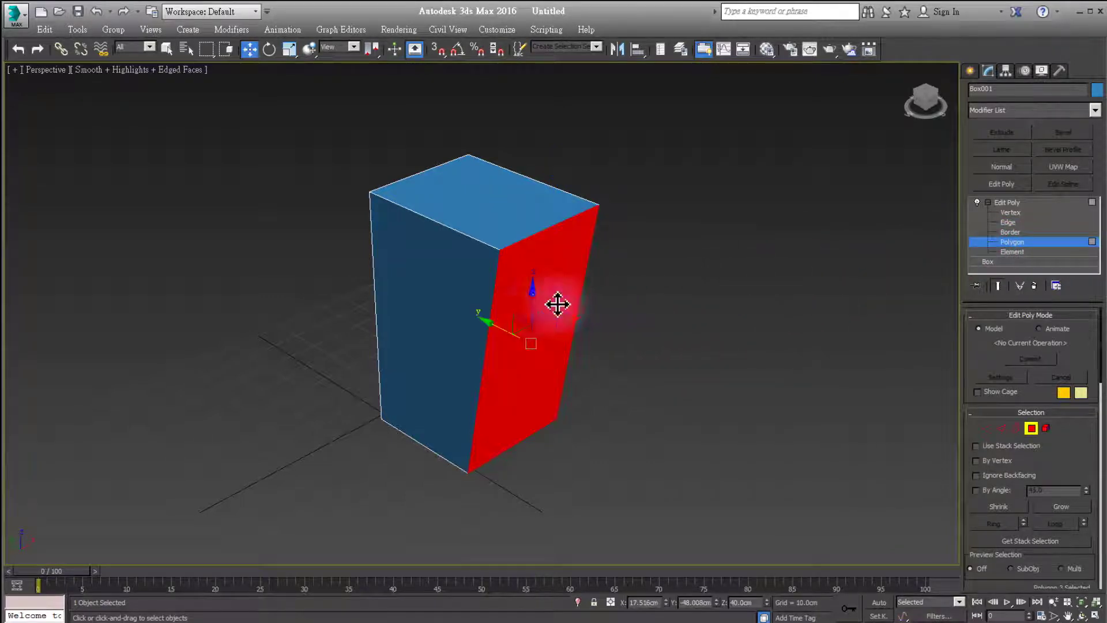
{"action": "left_click", "coordinate": [458, 300]}
{"action": "left_click", "coordinate": [497, 214]}
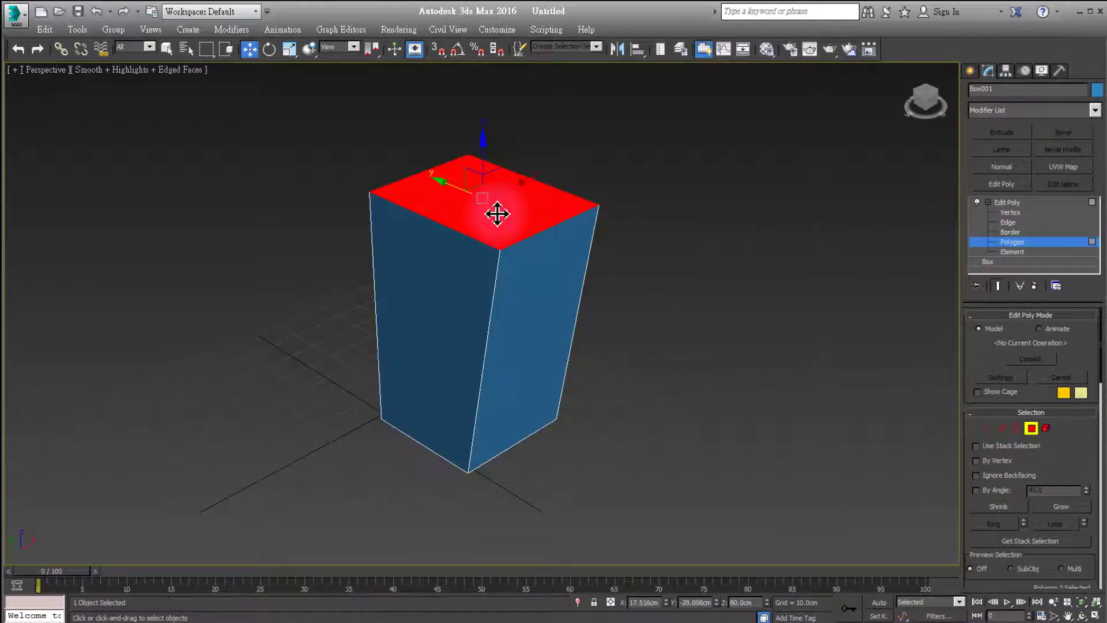
{"action": "left_click", "coordinate": [663, 261]}
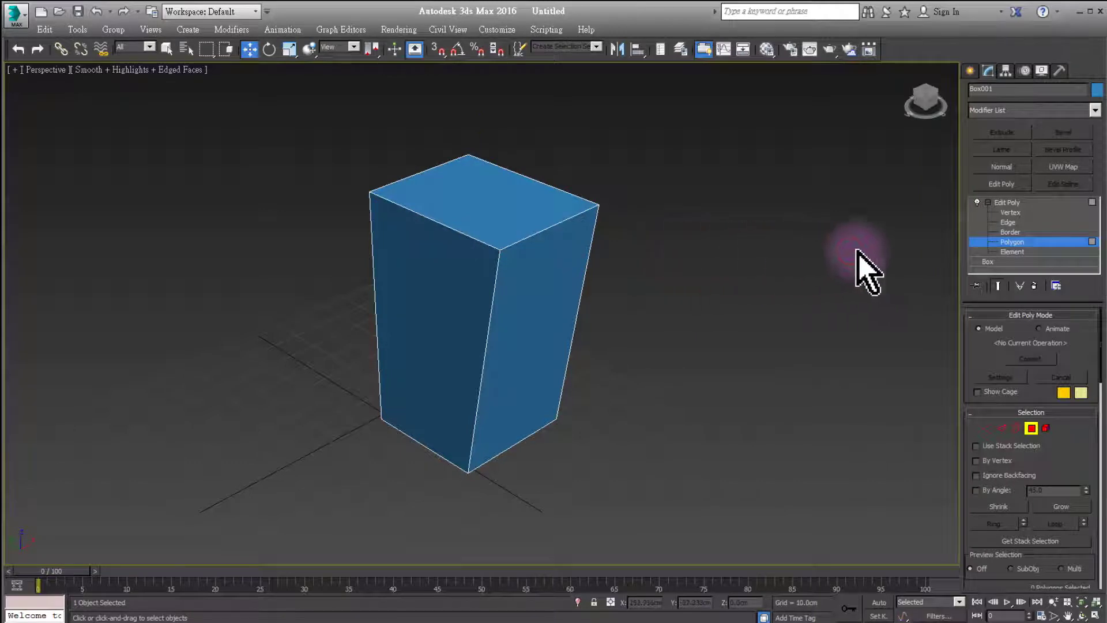
{"action": "left_click", "coordinate": [1007, 204]}
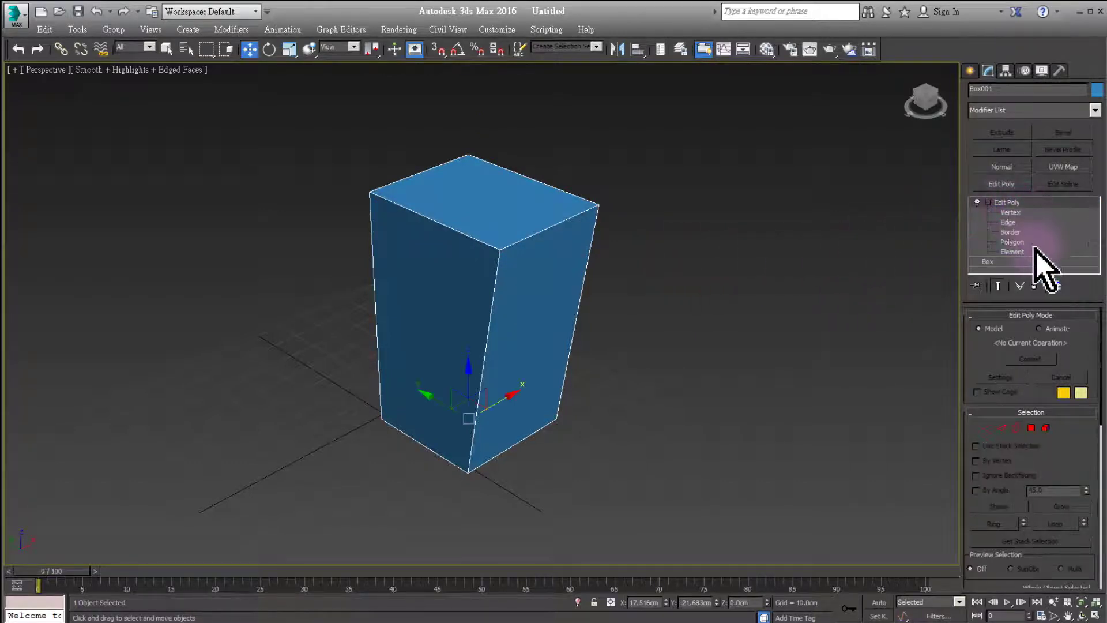
{"action": "left_click", "coordinate": [1035, 286]}
{"action": "left_click", "coordinate": [992, 245]}
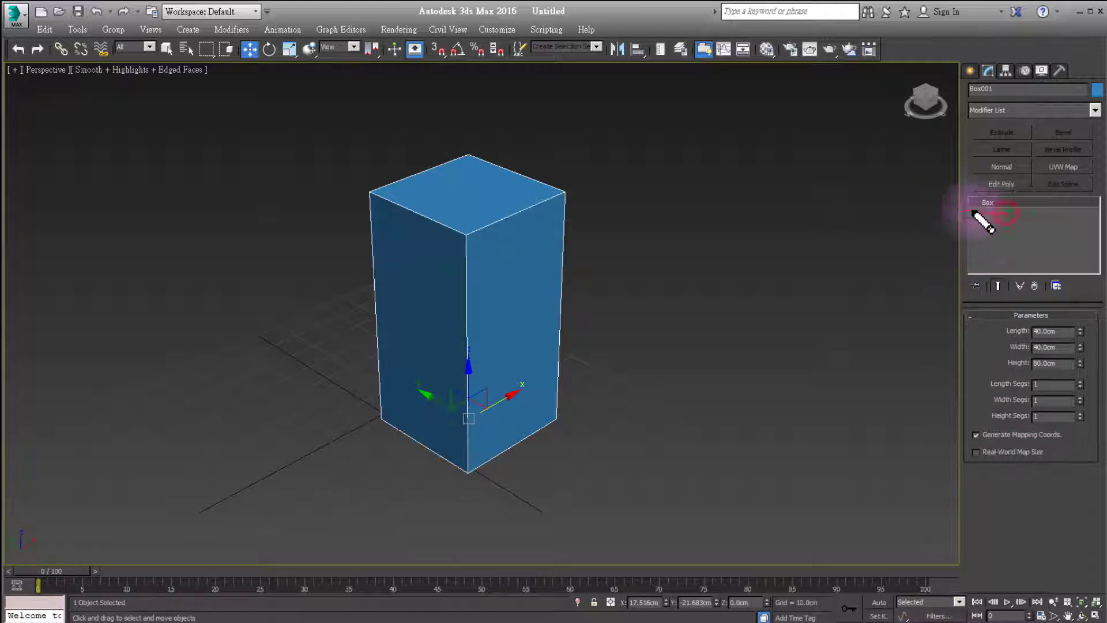
Annotate the box and its parameters, then set Length Segs and Width Segs to 3.
{"action": "left_click_drag", "start_coordinate": [985, 218], "coordinate": [1012, 209]}
{"action": "mouse_move", "coordinate": [463, 260]}
{"action": "left_mouse_down"}
{"action": "mouse_move", "coordinate": [553, 240]}
{"action": "mouse_move", "coordinate": [562, 173]}
{"action": "left_mouse_up"}
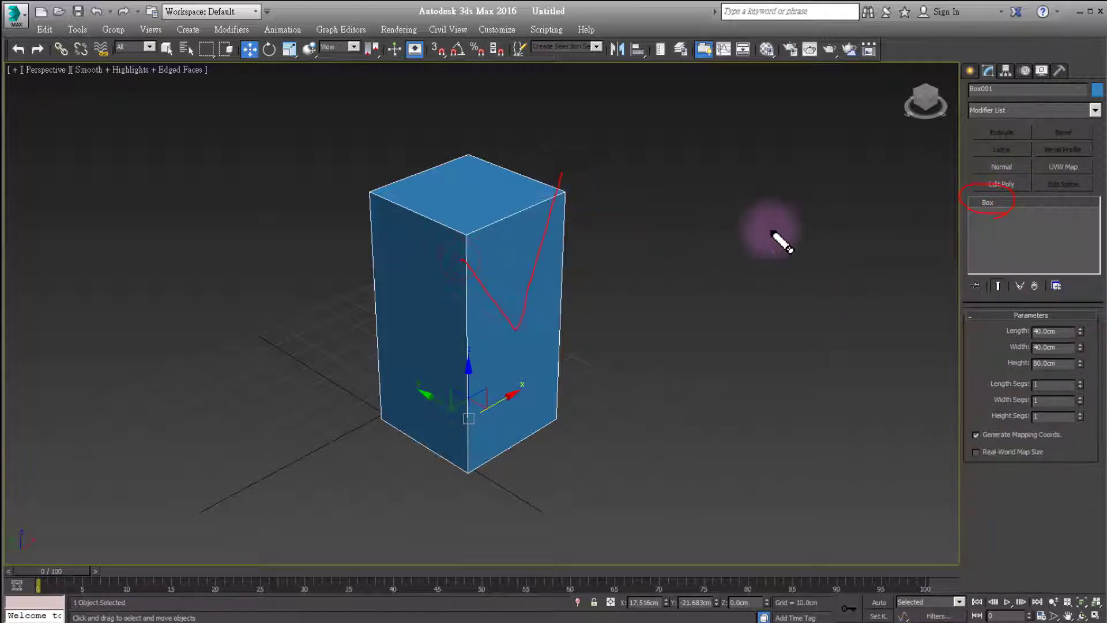
{"action": "mouse_move", "coordinate": [934, 201]}
{"action": "left_mouse_down"}
{"action": "mouse_move", "coordinate": [838, 285]}
{"action": "mouse_move", "coordinate": [951, 414]}
{"action": "mouse_move", "coordinate": [1023, 391]}
{"action": "mouse_move", "coordinate": [1022, 422]}
{"action": "left_mouse_up"}
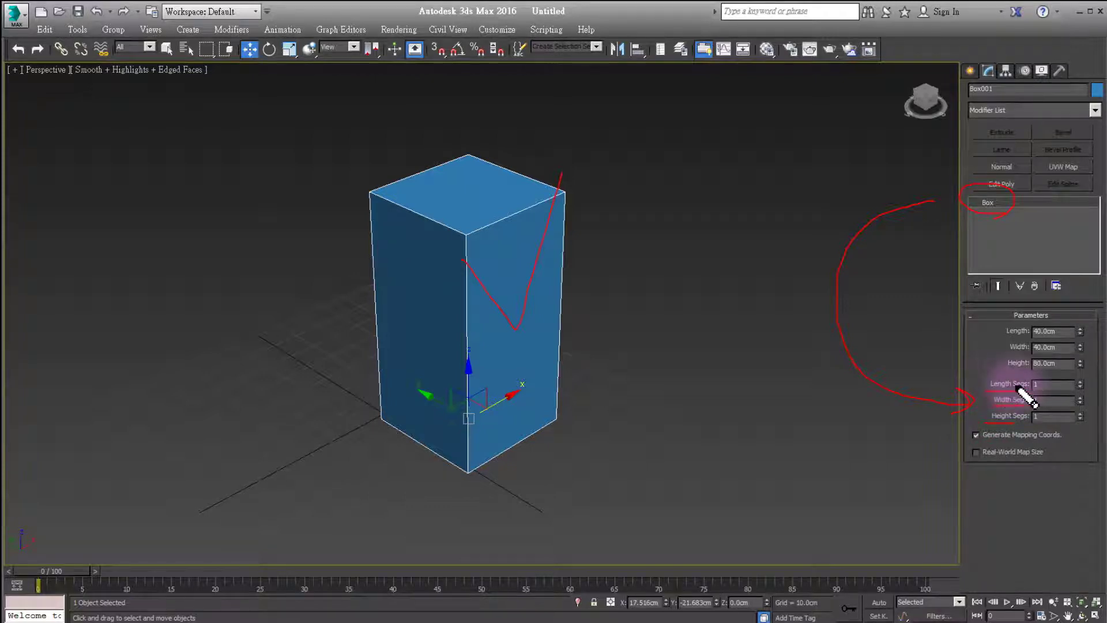
{"action": "key", "text": "Escape"}
{"action": "left_click", "coordinate": [1080, 381]}
{"action": "left_click", "coordinate": [1080, 381]}
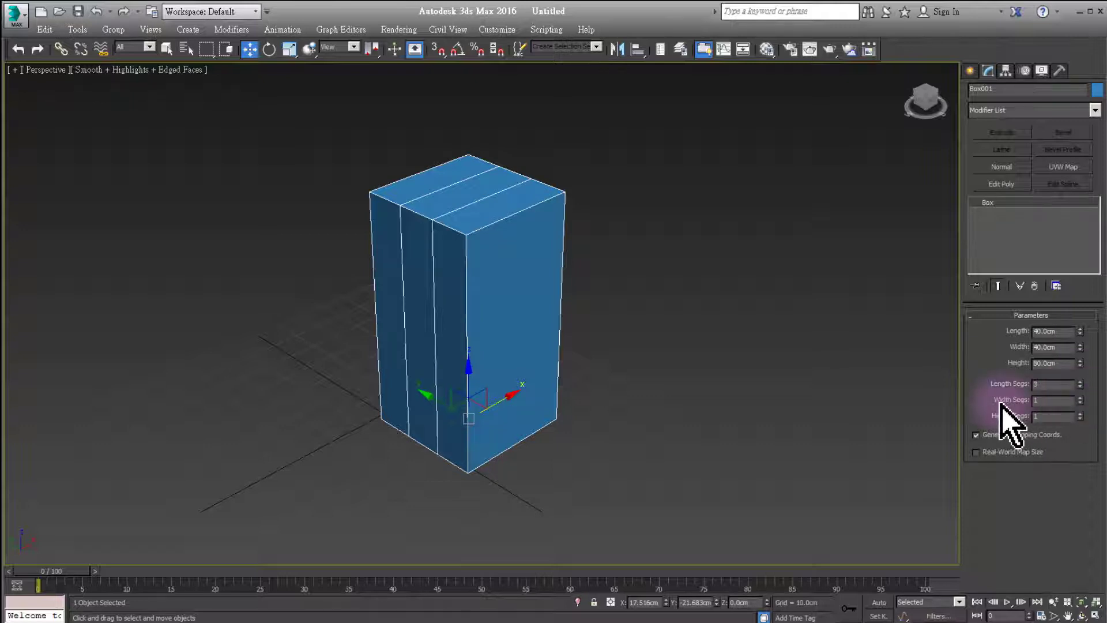
{"action": "left_click", "coordinate": [1079, 397]}
{"action": "left_click", "coordinate": [1080, 397]}
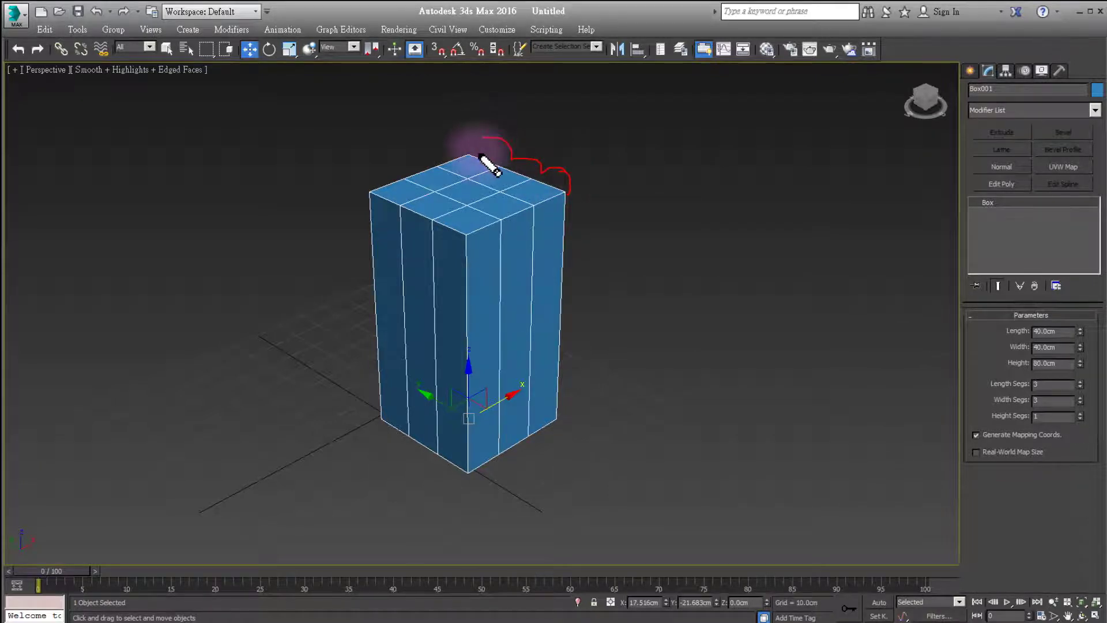
Zoom in on the box top and mark the new vertex positions along its edge.
{"action": "middle_click_drag", "start_coordinate": [577, 210], "coordinate": [638, 267]}
{"action": "scroll", "coordinate": [618, 259], "scroll_direction": "up", "scroll_amount": 4}
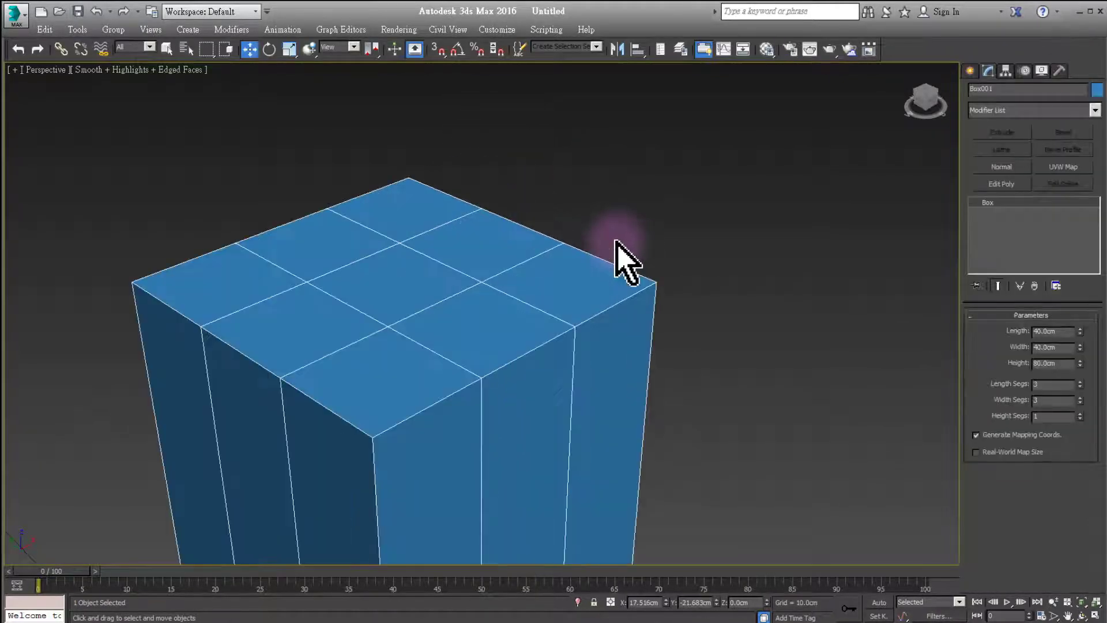
{"action": "scroll", "coordinate": [657, 253], "scroll_direction": "up", "scroll_amount": 2}
{"action": "mouse_move", "coordinate": [697, 270]}
{"action": "left_mouse_down"}
{"action": "mouse_move", "coordinate": [472, 165]}
{"action": "mouse_move", "coordinate": [444, 166]}
{"action": "left_mouse_up"}
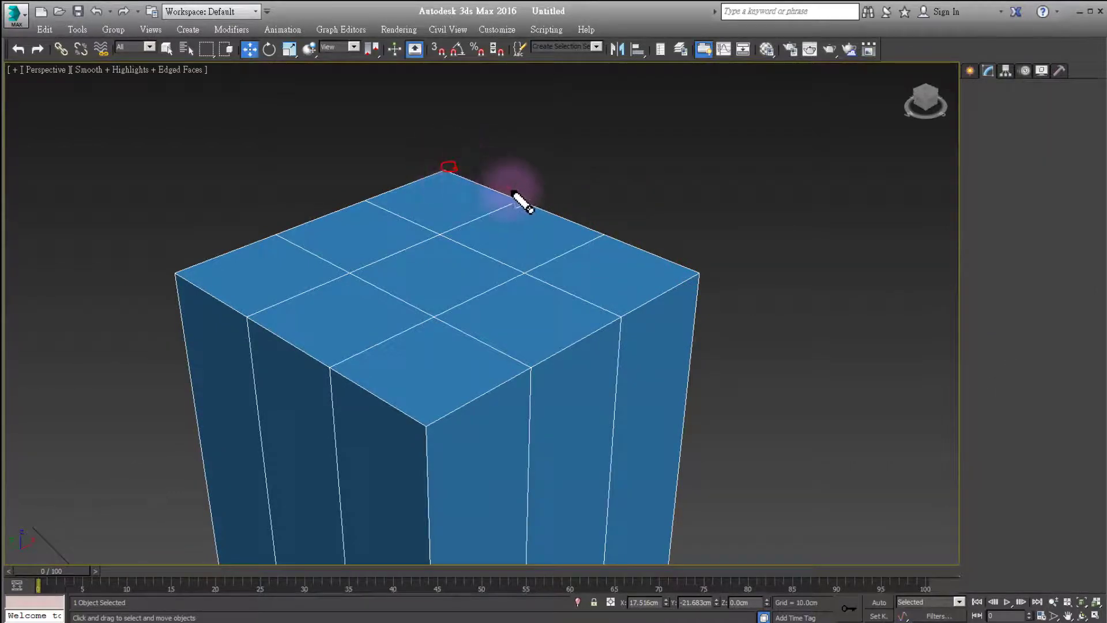
{"action": "left_click_drag", "start_coordinate": [525, 199], "coordinate": [510, 197]}
{"action": "left_click_drag", "start_coordinate": [613, 234], "coordinate": [596, 233]}
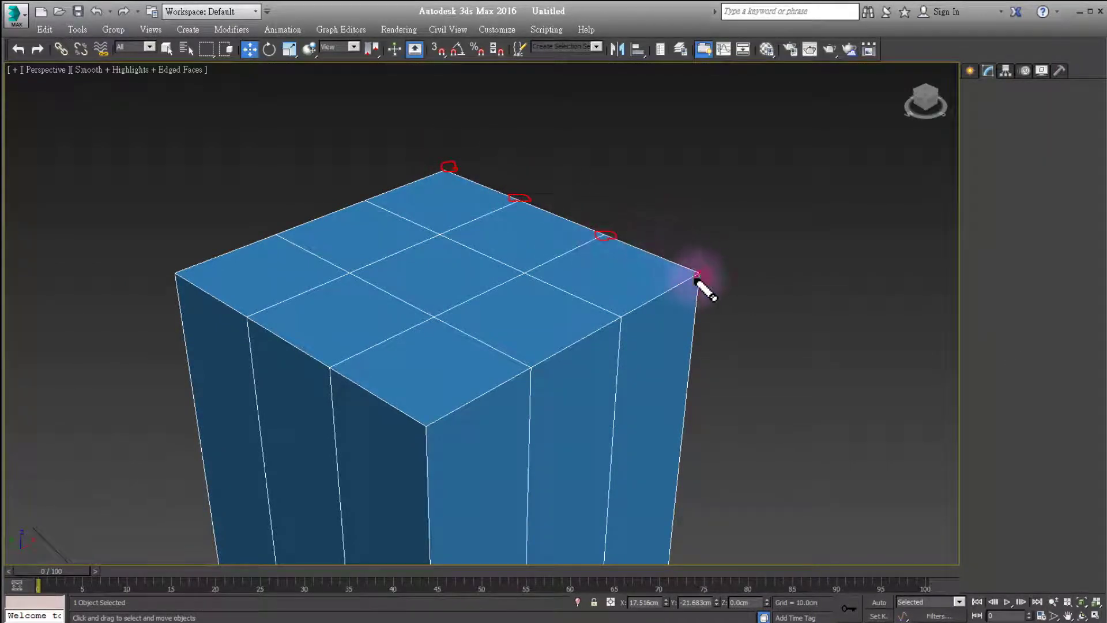
{"action": "left_click_drag", "start_coordinate": [714, 271], "coordinate": [692, 272]}
{"action": "key", "text": "Escape"}
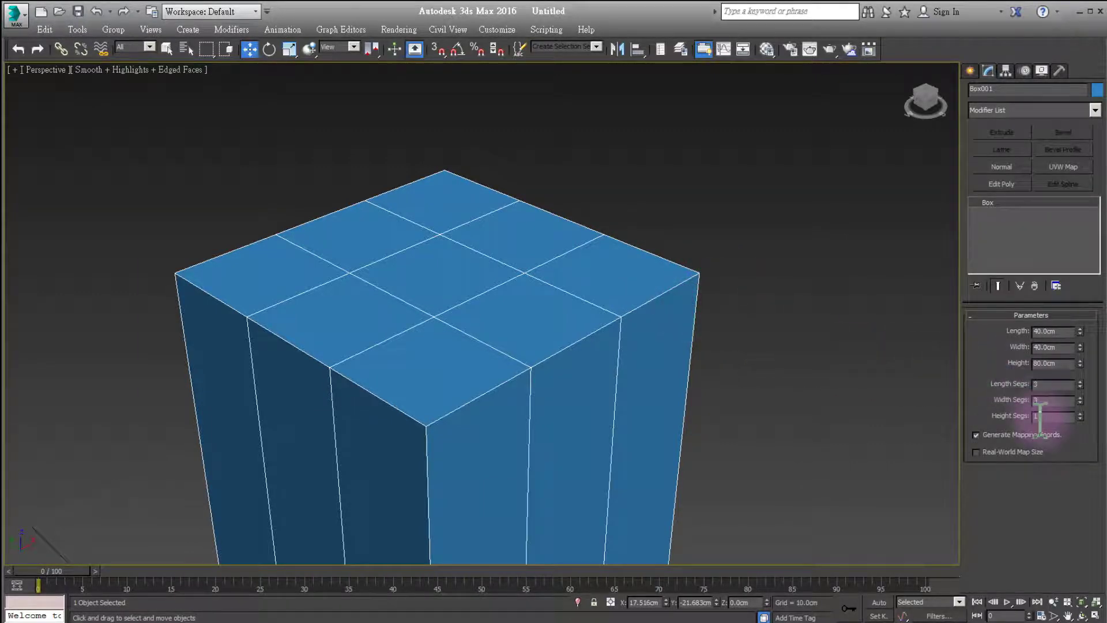
Set the box's Height Segs to 6.
{"action": "middle_click_drag", "start_coordinate": [868, 410], "coordinate": [810, 348]}
{"action": "scroll", "coordinate": [807, 346], "scroll_direction": "down", "scroll_amount": 2}
{"action": "scroll", "coordinate": [818, 375], "scroll_direction": "down", "scroll_amount": 2}
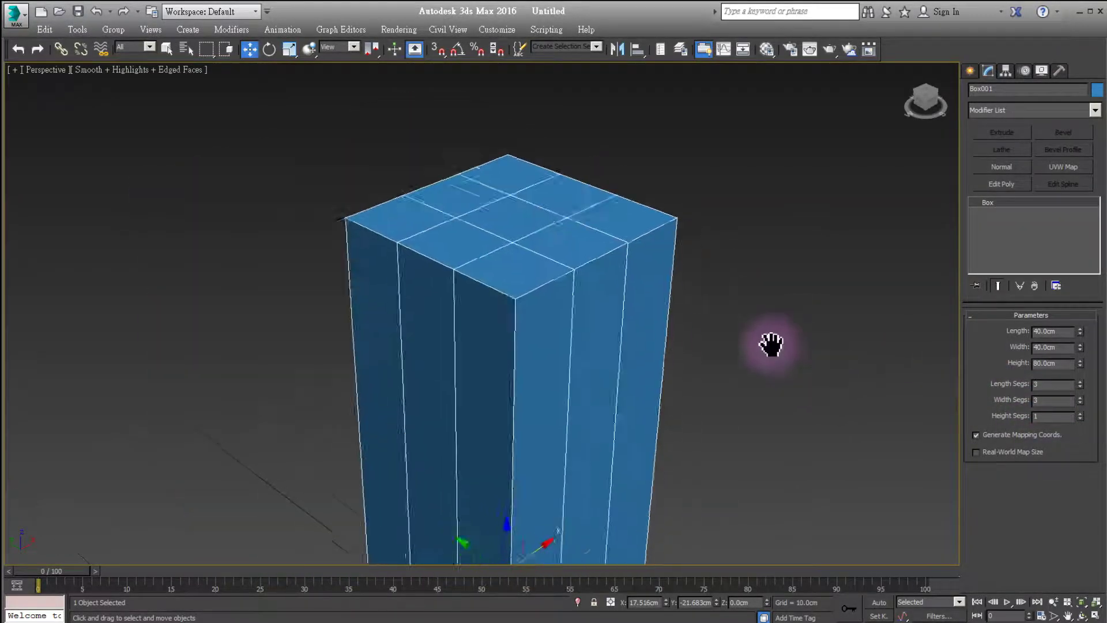
{"action": "scroll", "coordinate": [772, 343], "scroll_direction": "down", "scroll_amount": 2}
{"action": "left_click", "coordinate": [1040, 415]}
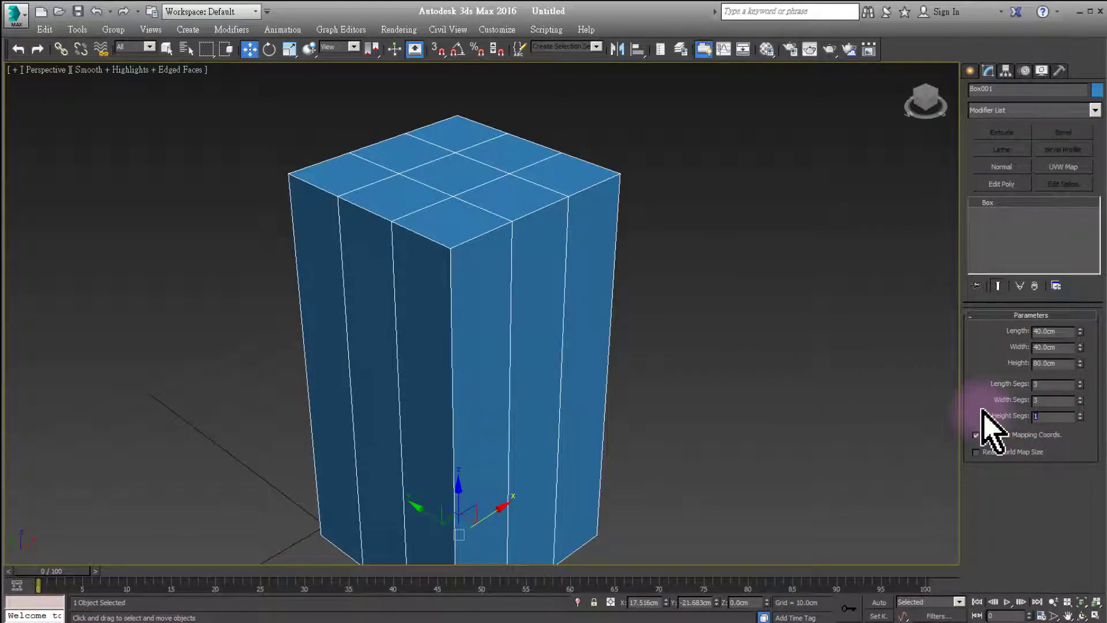
{"action": "type", "text": "6"}
{"action": "key", "text": "Return"}
{"action": "middle_click_drag", "start_coordinate": [779, 366], "coordinate": [732, 329]}
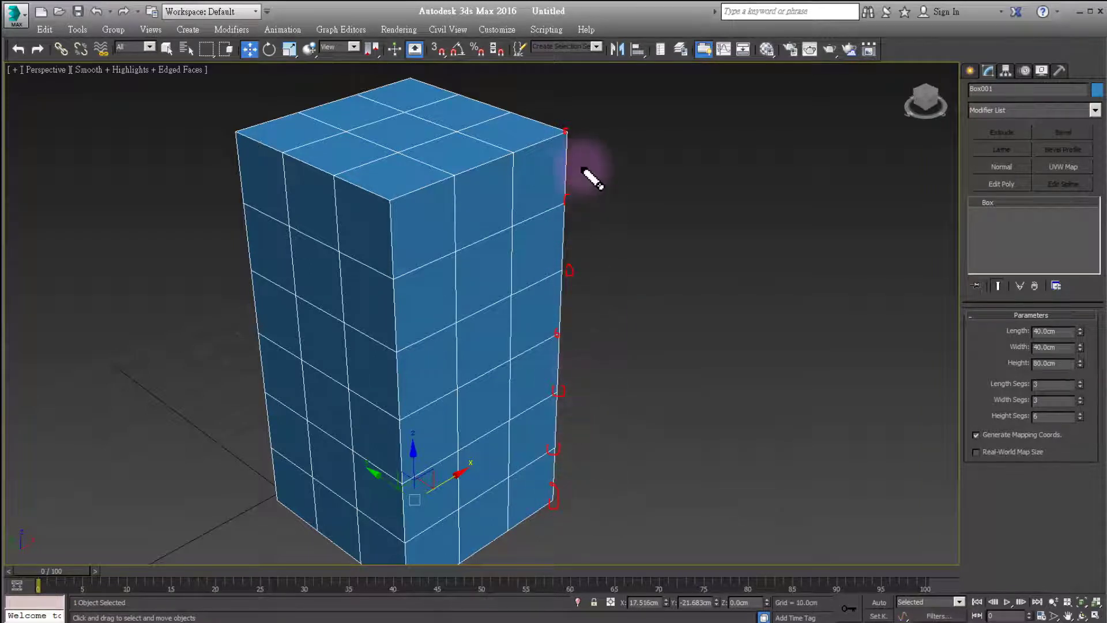
{"action": "left_click_drag", "start_coordinate": [574, 134], "coordinate": [569, 474]}
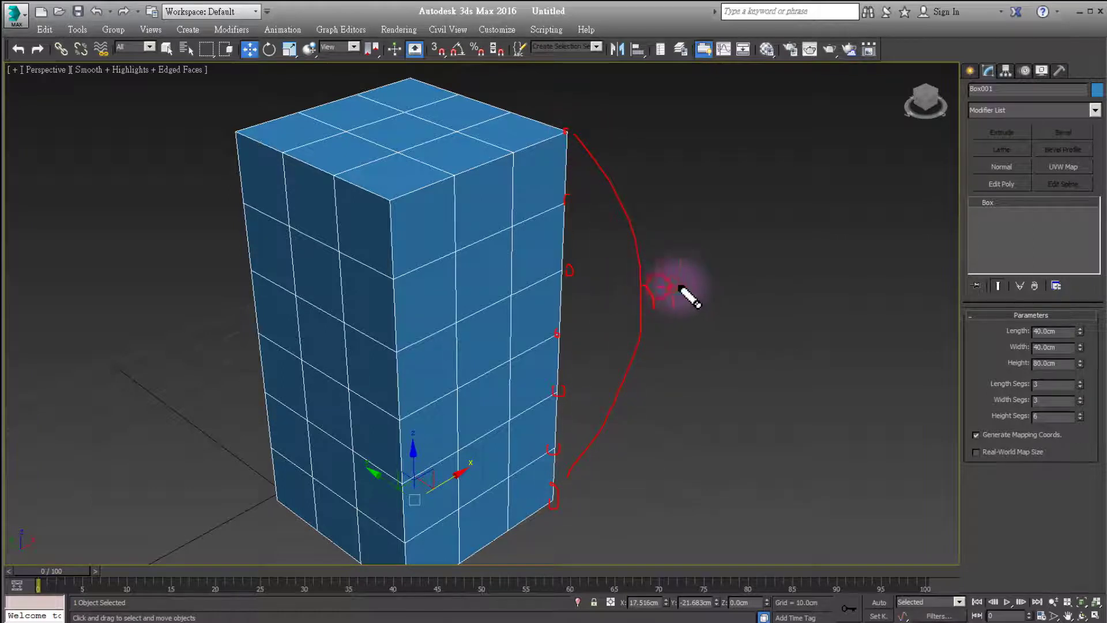
{"action": "left_click_drag", "start_coordinate": [654, 289], "coordinate": [666, 366]}
{"action": "left_click_drag", "start_coordinate": [703, 280], "coordinate": [739, 282]}
{"action": "mouse_move", "coordinate": [752, 326]}
{"action": "left_mouse_down"}
{"action": "mouse_move", "coordinate": [781, 337]}
{"action": "mouse_move", "coordinate": [802, 320]}
{"action": "left_mouse_up"}
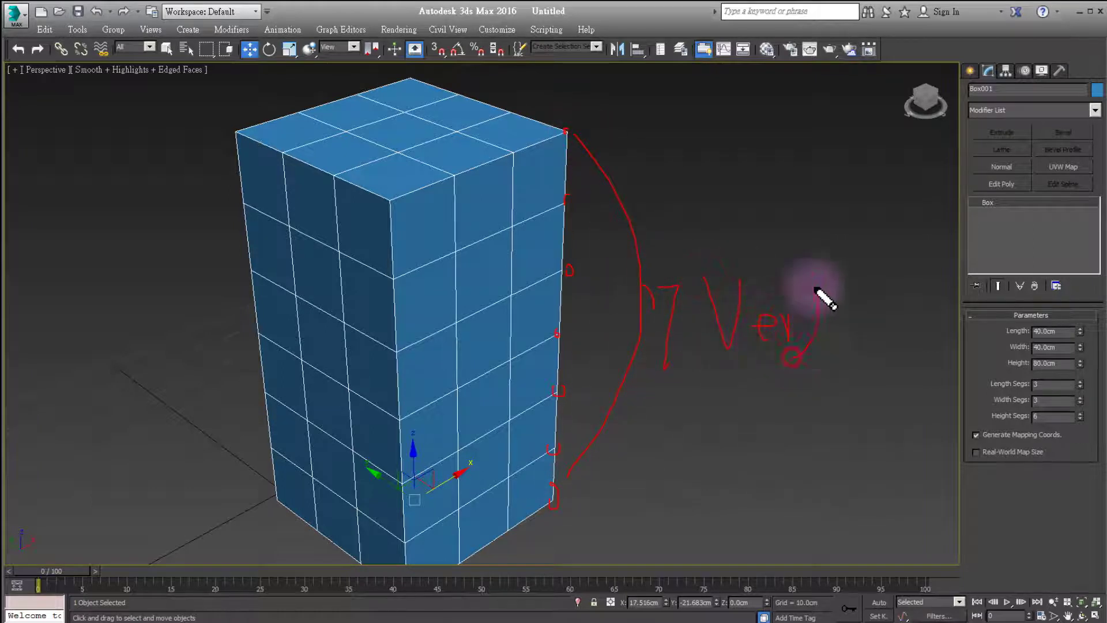
{"action": "left_click_drag", "start_coordinate": [812, 283], "coordinate": [807, 353]}
{"action": "mouse_move", "coordinate": [795, 331]}
{"action": "left_mouse_down"}
{"action": "mouse_move", "coordinate": [828, 332]}
{"action": "mouse_move", "coordinate": [856, 360]}
{"action": "left_mouse_up"}
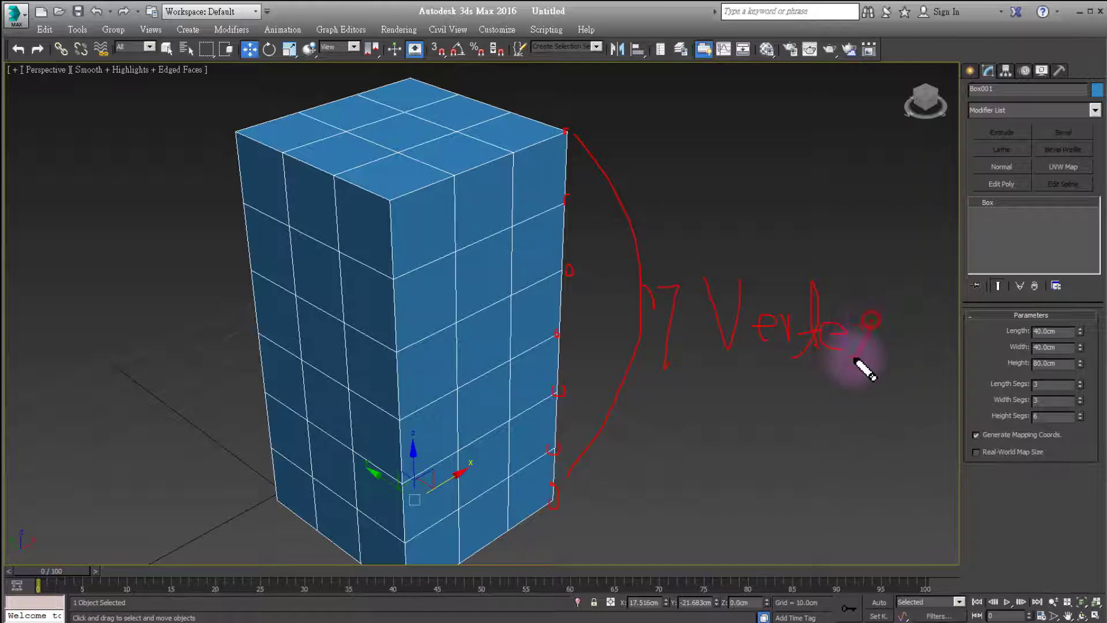
{"action": "left_click_drag", "start_coordinate": [849, 316], "coordinate": [901, 358]}
{"action": "middle_click_drag", "start_coordinate": [586, 245], "coordinate": [717, 284]}
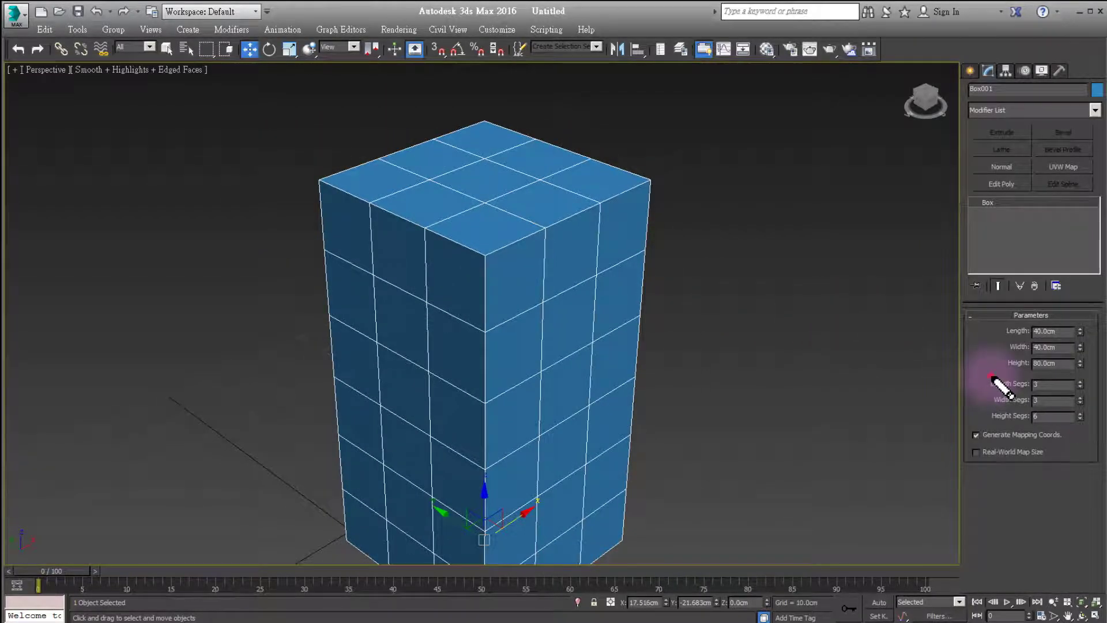
{"action": "mouse_move", "coordinate": [991, 376]}
{"action": "left_mouse_down"}
{"action": "mouse_move", "coordinate": [980, 425]}
{"action": "mouse_move", "coordinate": [1067, 407]}
{"action": "mouse_move", "coordinate": [976, 374]}
{"action": "left_mouse_up"}
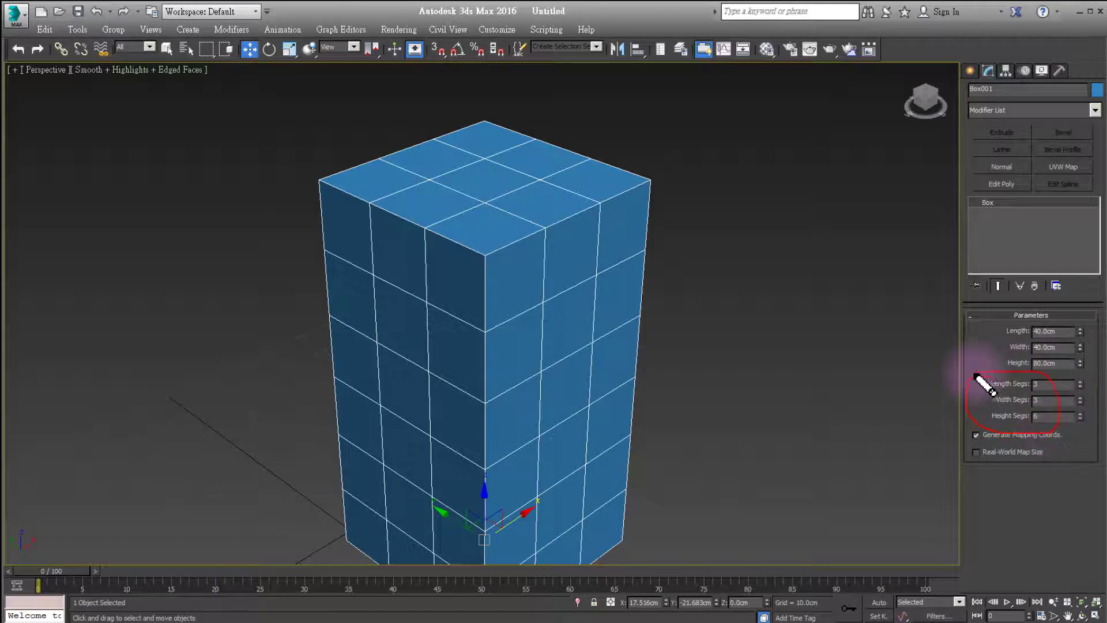
{"action": "key", "text": "Escape"}
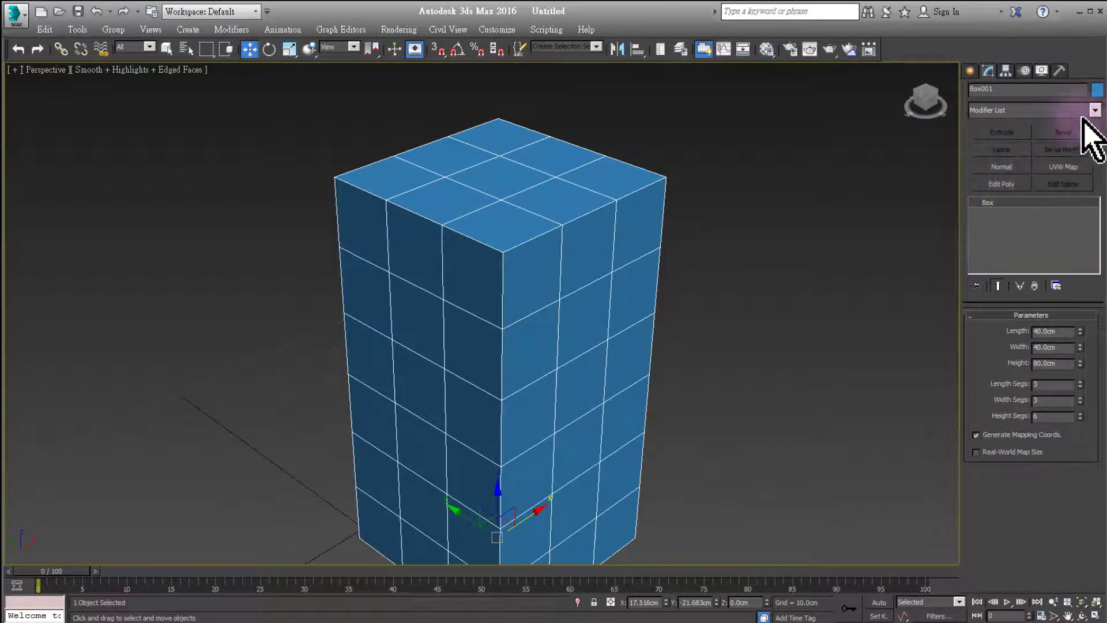
Add an Edit Poly modifier to the box and select vertices on its top face.
{"action": "left_click", "coordinate": [1094, 110]}
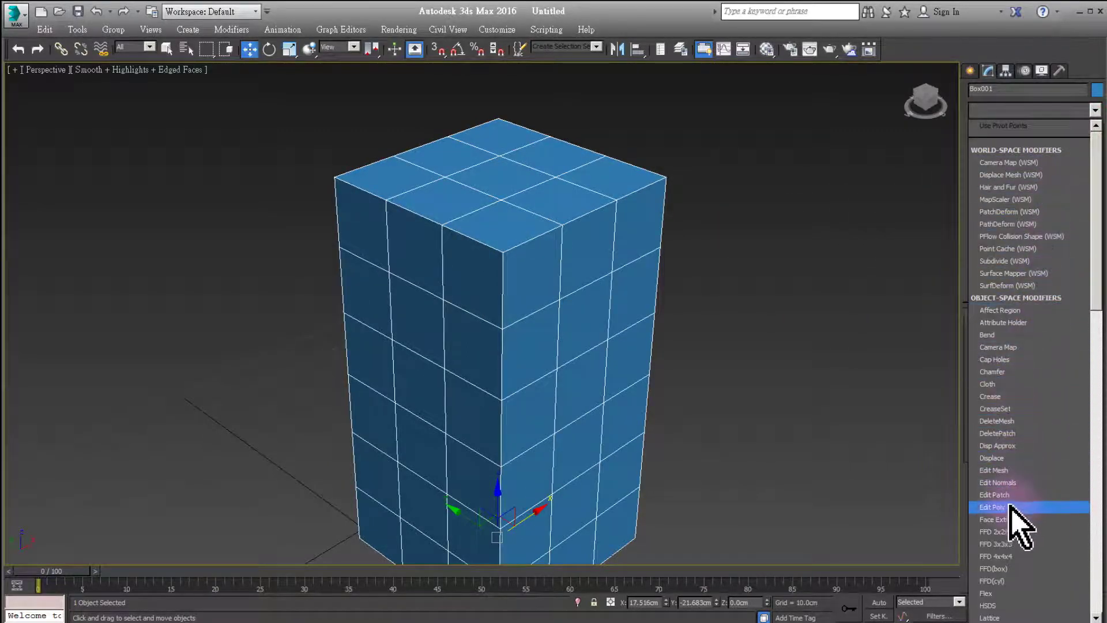
{"action": "left_click", "coordinate": [992, 507]}
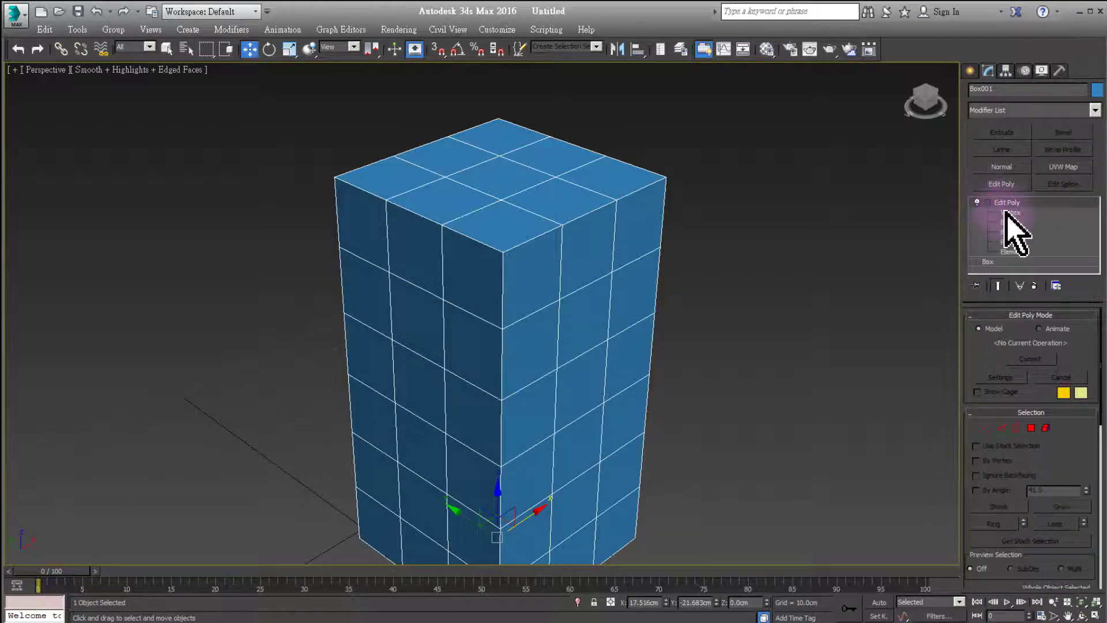
{"action": "left_click", "coordinate": [1008, 213]}
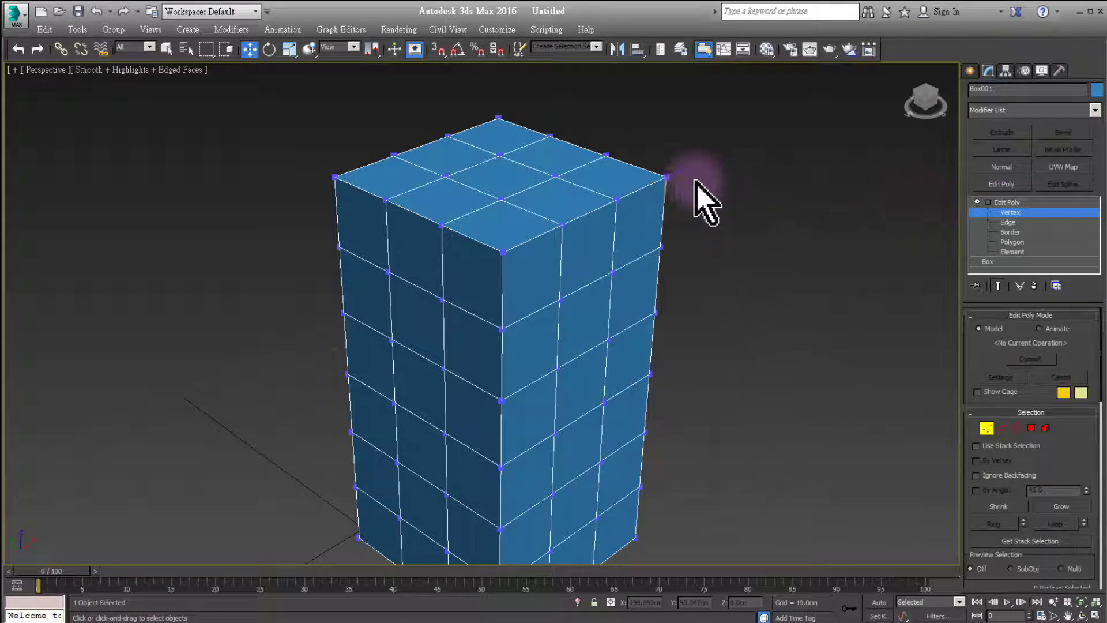
{"action": "left_click", "coordinate": [666, 178]}
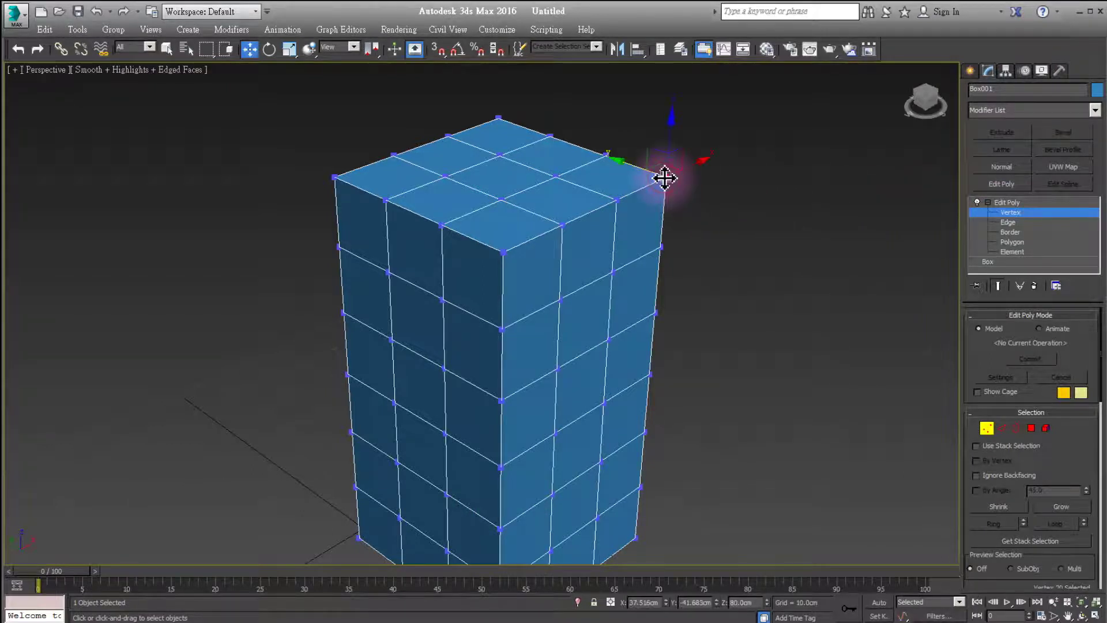
{"action": "left_click", "coordinate": [615, 200]}
{"action": "left_click", "coordinate": [562, 225]}
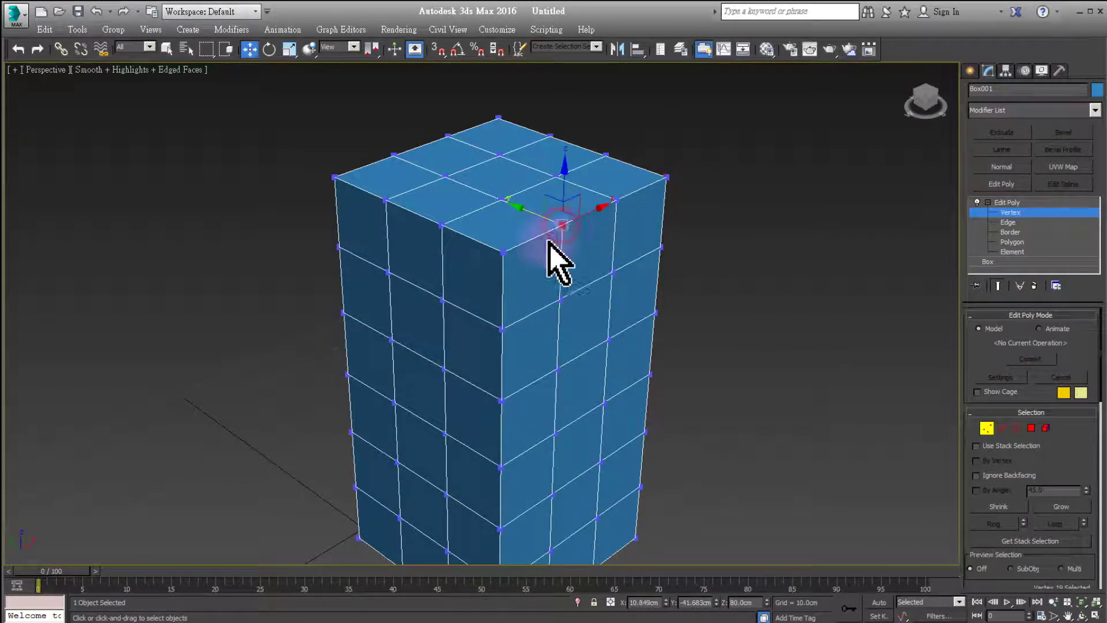
{"action": "left_click", "coordinate": [503, 253]}
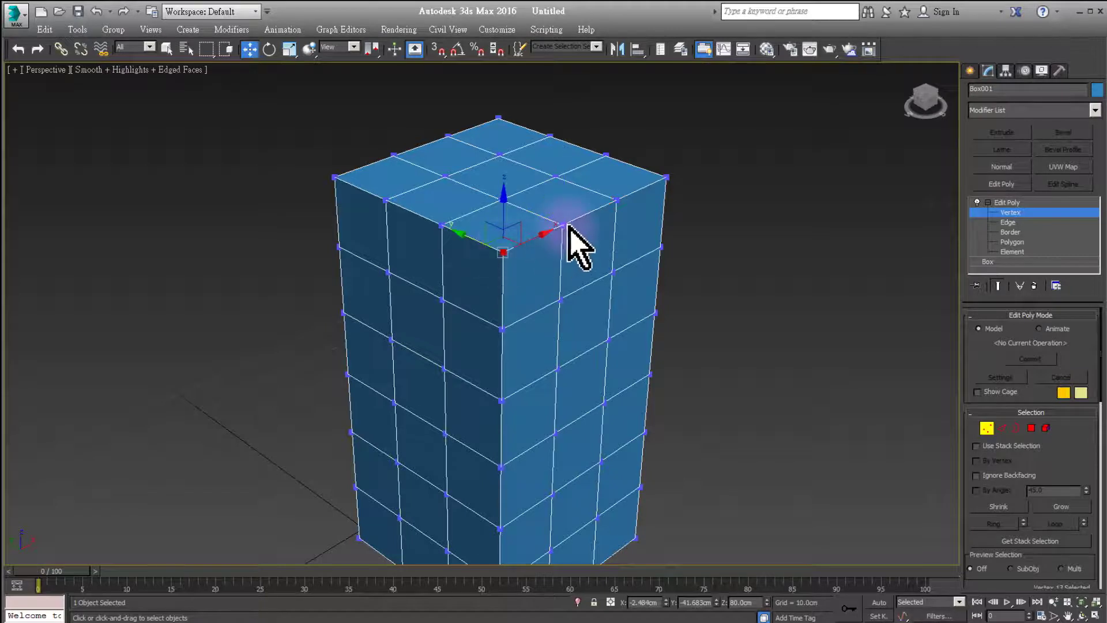
Pull the top-centre vertex upward into a spike.
{"action": "middle_click_drag", "start_coordinate": [573, 242], "coordinate": [548, 218], "text": "alt"}
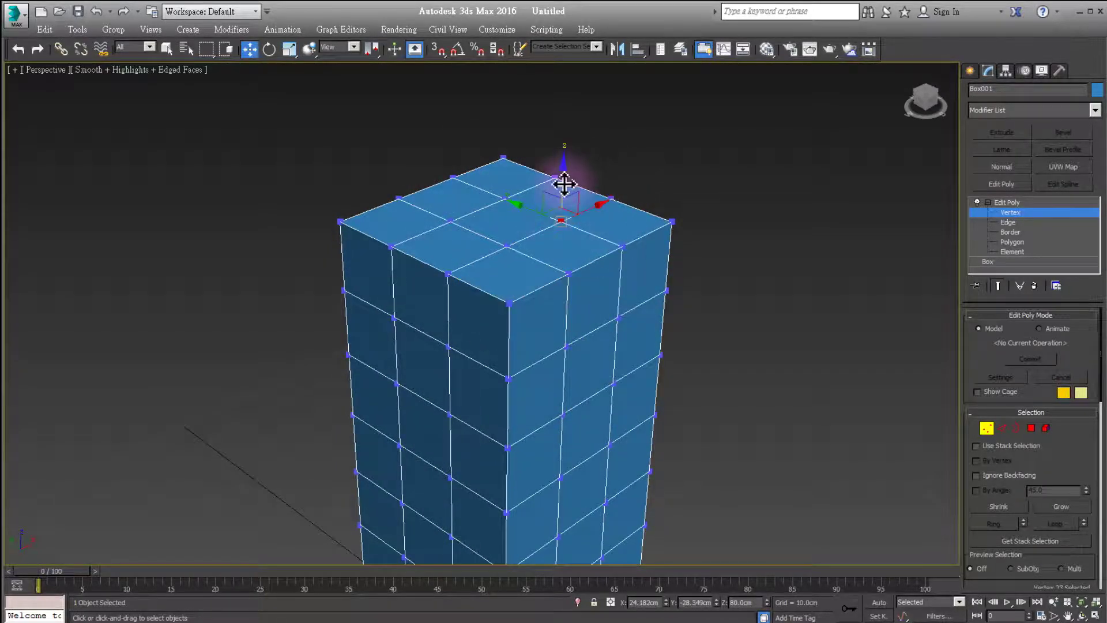
{"action": "left_click_drag", "start_coordinate": [563, 180], "coordinate": [573, 69]}
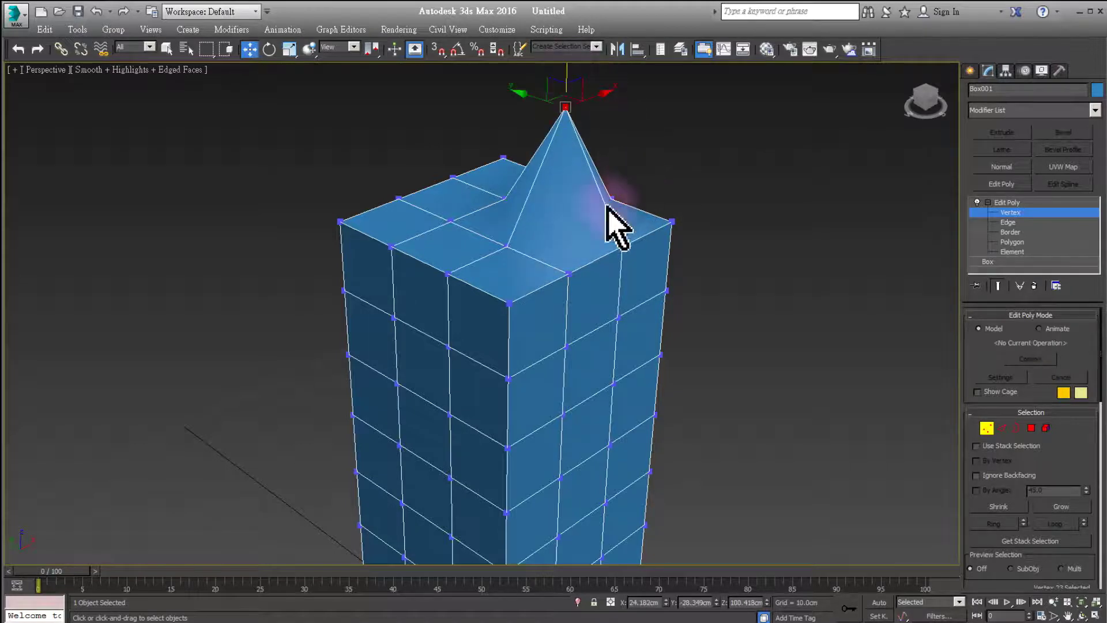
{"action": "middle_click_drag", "start_coordinate": [697, 292], "coordinate": [700, 269]}
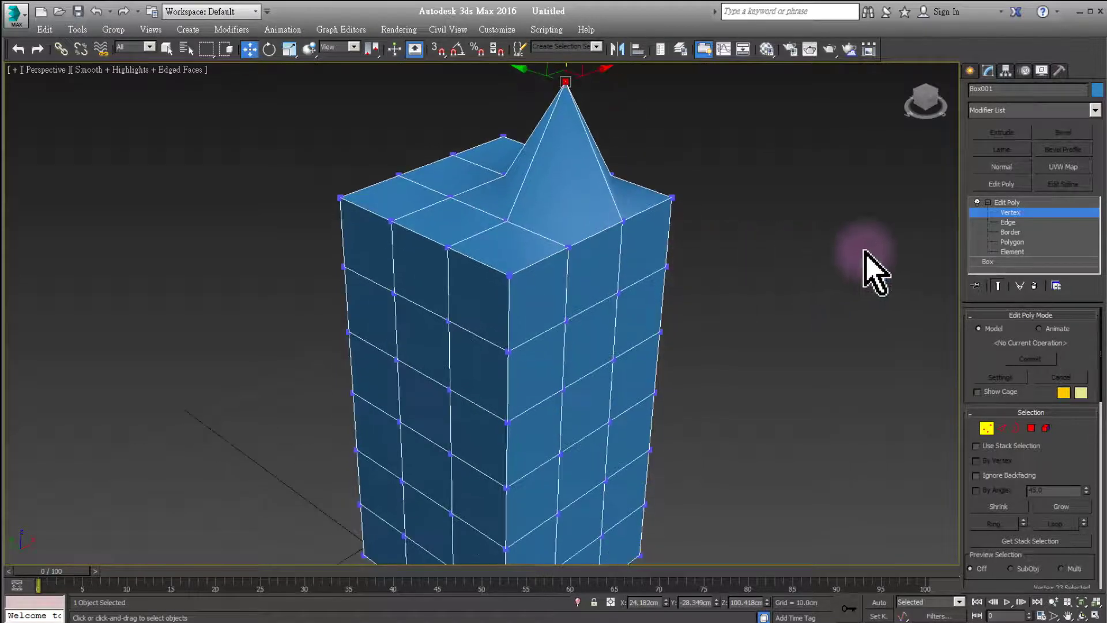
{"action": "left_click", "coordinate": [1003, 222]}
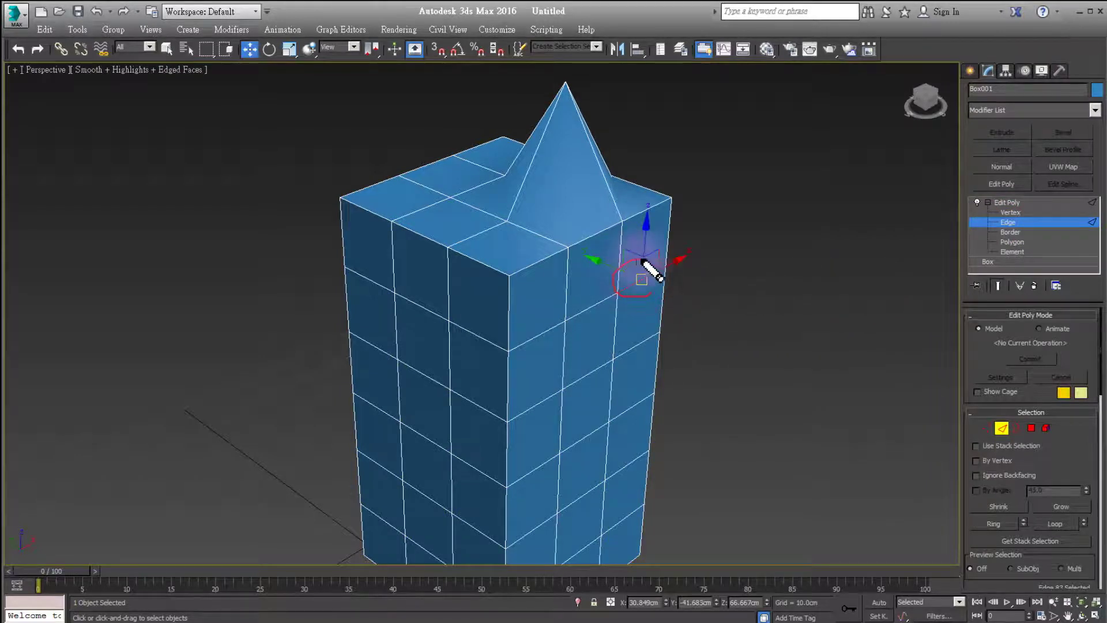
Pull the box's top-right edge outward into a wedge-shaped protrusion.
{"action": "left_click", "coordinate": [611, 264]}
{"action": "left_click_drag", "start_coordinate": [611, 263], "coordinate": [693, 306]}
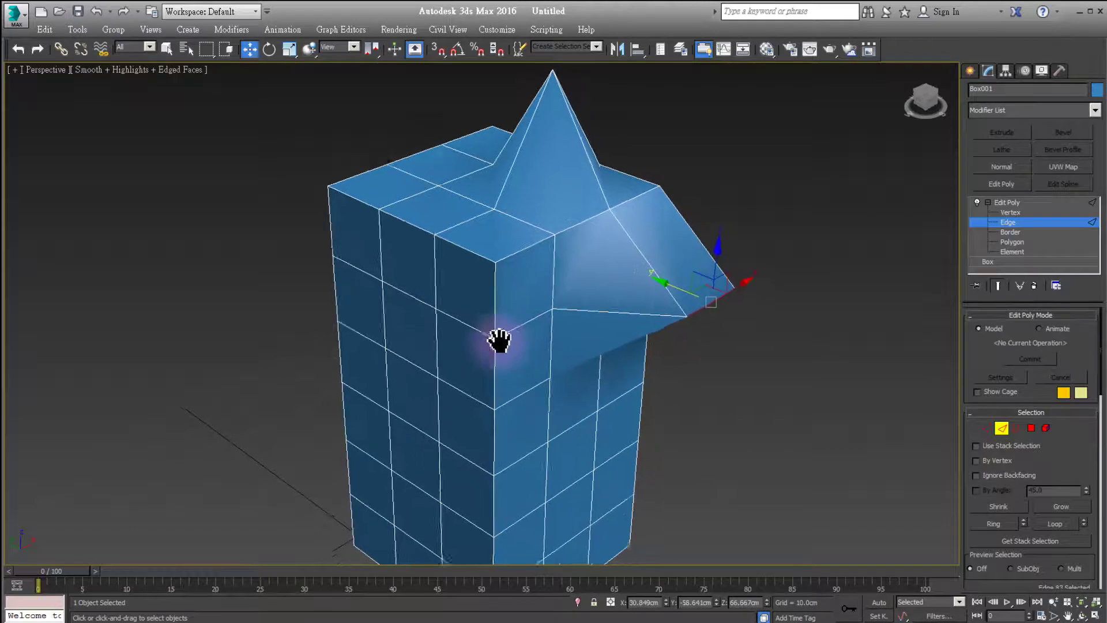
{"action": "middle_click_drag", "start_coordinate": [494, 339], "coordinate": [494, 314], "text": "alt"}
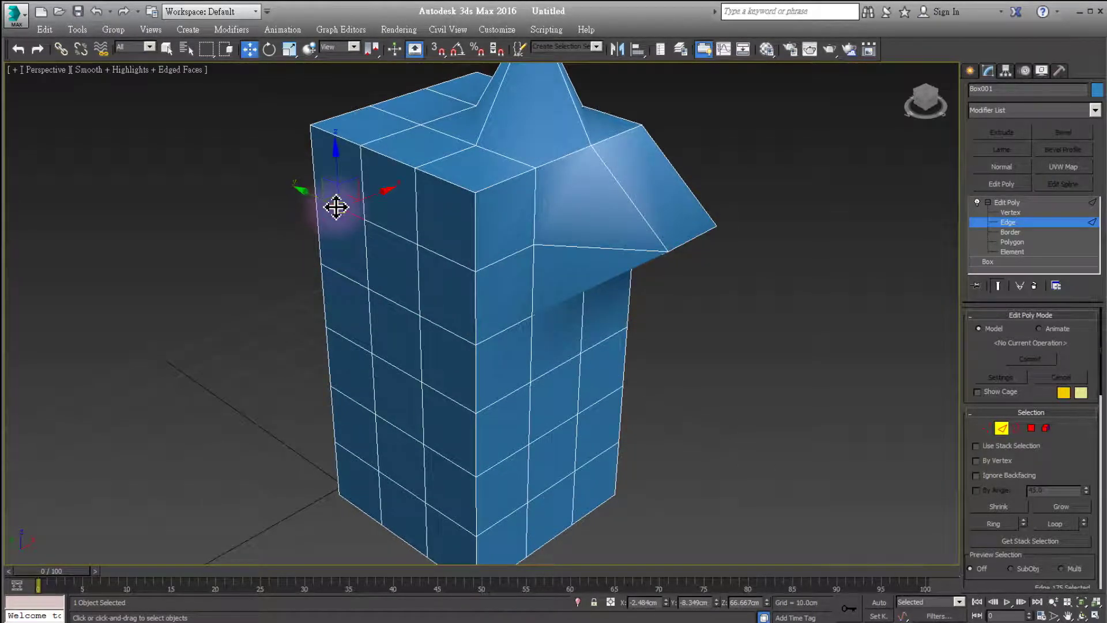
{"action": "middle_click_drag", "start_coordinate": [302, 279], "coordinate": [469, 260]}
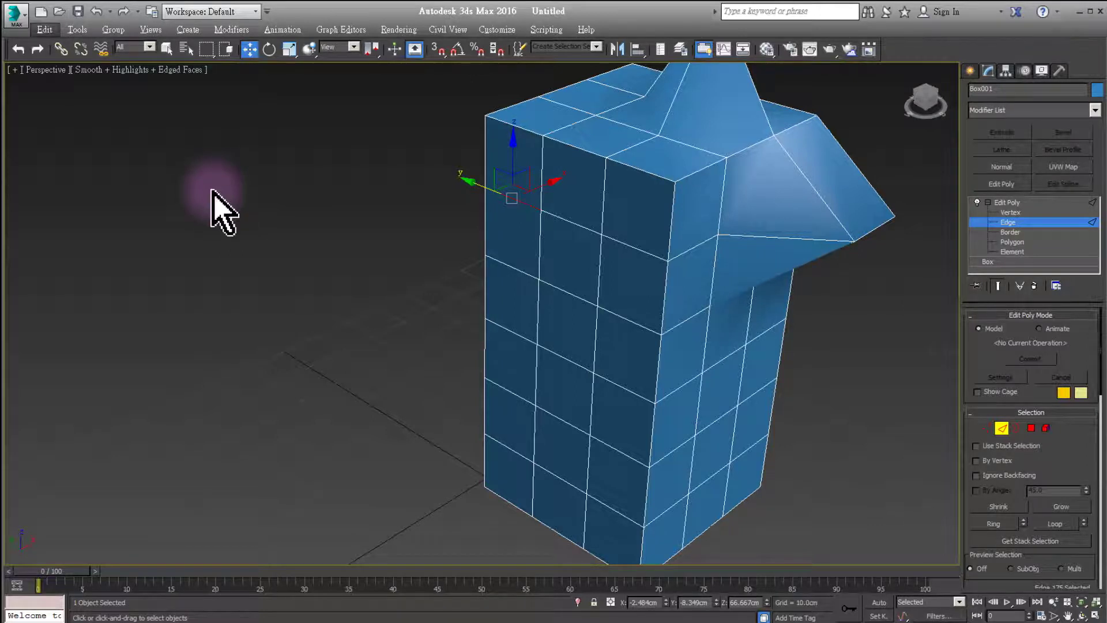
Draw on-screen notes explaining that Ctrl adds to a selection.
{"action": "left_click_drag", "start_coordinate": [109, 131], "coordinate": [84, 226]}
{"action": "left_click_drag", "start_coordinate": [105, 159], "coordinate": [105, 205]}
{"action": "left_click_drag", "start_coordinate": [89, 186], "coordinate": [164, 188]}
{"action": "left_click_drag", "start_coordinate": [182, 135], "coordinate": [190, 230]}
{"action": "mouse_move", "coordinate": [206, 105]}
{"action": "left_mouse_down"}
{"action": "mouse_move", "coordinate": [111, 116]}
{"action": "mouse_move", "coordinate": [37, 236]}
{"action": "mouse_move", "coordinate": [222, 254]}
{"action": "mouse_move", "coordinate": [216, 104]}
{"action": "left_mouse_up"}
{"action": "left_click_drag", "start_coordinate": [254, 199], "coordinate": [301, 182]}
{"action": "left_click_drag", "start_coordinate": [291, 167], "coordinate": [277, 202]}
{"action": "mouse_move", "coordinate": [368, 110]}
{"action": "left_mouse_down"}
{"action": "mouse_move", "coordinate": [363, 174]}
{"action": "mouse_move", "coordinate": [394, 237]}
{"action": "mouse_move", "coordinate": [447, 184]}
{"action": "mouse_move", "coordinate": [381, 106]}
{"action": "left_mouse_up"}
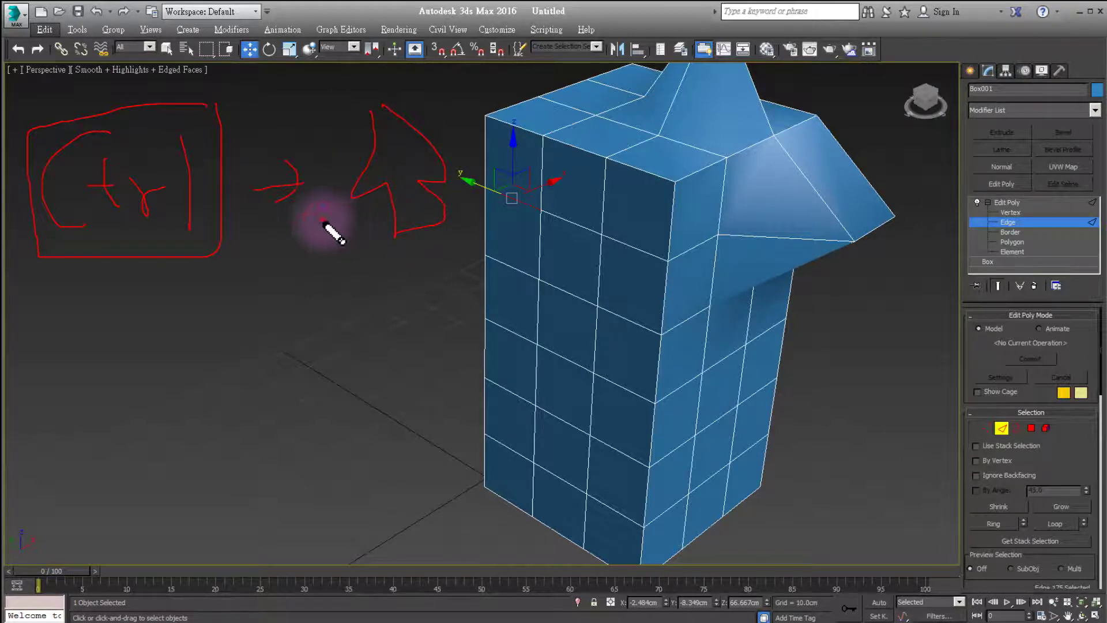
{"action": "left_click_drag", "start_coordinate": [324, 226], "coordinate": [360, 223]}
Draw notes explaining that Alt subtracts from a selection, then clear them.
{"action": "left_click_drag", "start_coordinate": [339, 208], "coordinate": [339, 247]}
{"action": "mouse_move", "coordinate": [89, 470]}
{"action": "left_mouse_down"}
{"action": "mouse_move", "coordinate": [110, 397]}
{"action": "mouse_move", "coordinate": [135, 449]}
{"action": "mouse_move", "coordinate": [144, 404]}
{"action": "mouse_move", "coordinate": [139, 448]}
{"action": "left_mouse_up"}
{"action": "left_click_drag", "start_coordinate": [179, 392], "coordinate": [191, 456]}
{"action": "mouse_move", "coordinate": [156, 414]}
{"action": "left_mouse_down"}
{"action": "mouse_move", "coordinate": [196, 411]}
{"action": "mouse_move", "coordinate": [191, 496]}
{"action": "mouse_move", "coordinate": [206, 377]}
{"action": "left_mouse_up"}
{"action": "left_click_drag", "start_coordinate": [226, 430], "coordinate": [297, 424]}
{"action": "left_click_drag", "start_coordinate": [280, 405], "coordinate": [281, 438]}
{"action": "mouse_move", "coordinate": [378, 357]}
{"action": "left_mouse_down"}
{"action": "mouse_move", "coordinate": [396, 415]}
{"action": "mouse_move", "coordinate": [425, 411]}
{"action": "mouse_move", "coordinate": [442, 434]}
{"action": "left_mouse_up"}
{"action": "left_click_drag", "start_coordinate": [328, 455], "coordinate": [369, 455]}
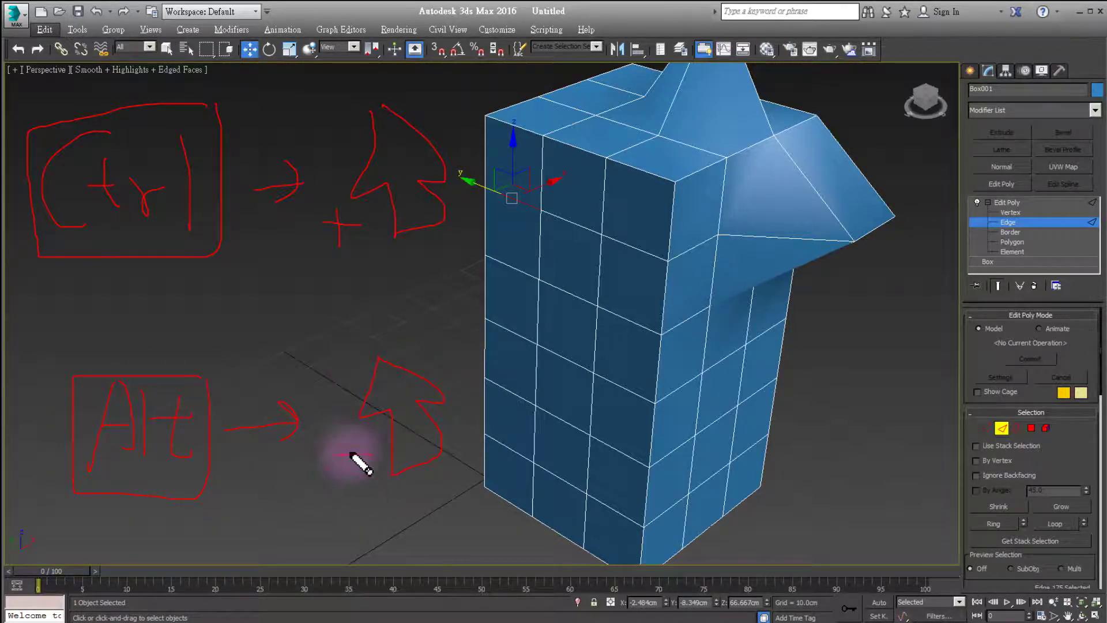
{"action": "key", "text": "Escape"}
{"action": "middle_click_drag", "start_coordinate": [398, 415], "coordinate": [375, 376]}
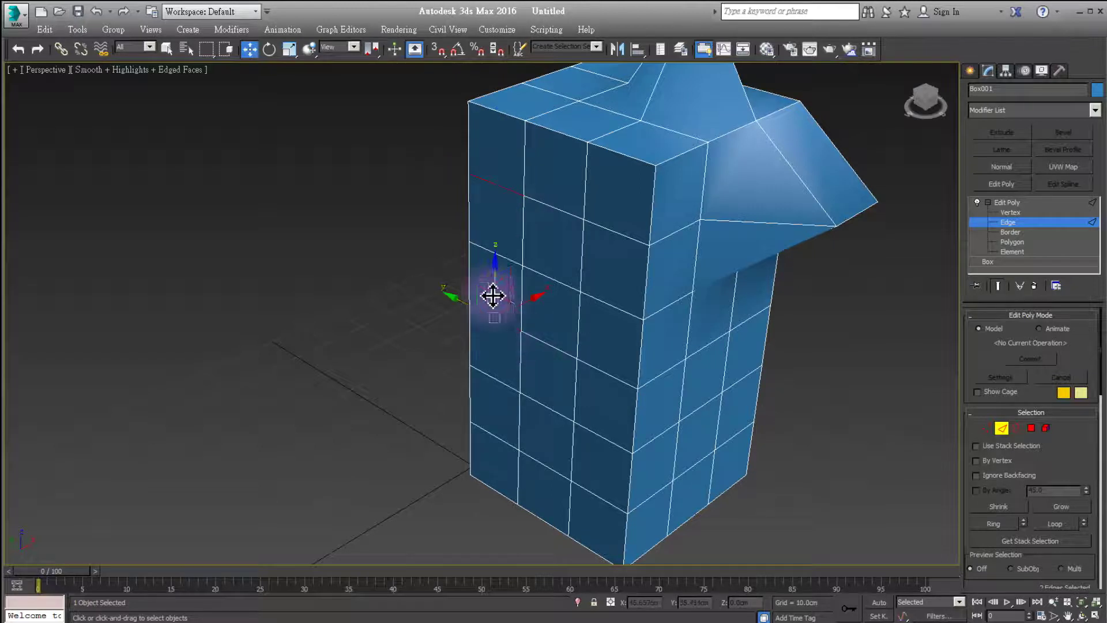
Push the two selected left-side edges outward along X into a pointed bulge.
{"action": "left_click_drag", "start_coordinate": [501, 202], "coordinate": [506, 196]}
{"action": "mouse_move", "coordinate": [482, 288]}
{"action": "left_mouse_down"}
{"action": "mouse_move", "coordinate": [485, 301]}
{"action": "mouse_move", "coordinate": [519, 299]}
{"action": "mouse_move", "coordinate": [451, 331]}
{"action": "mouse_move", "coordinate": [511, 338]}
{"action": "mouse_move", "coordinate": [448, 336]}
{"action": "mouse_move", "coordinate": [501, 310]}
{"action": "mouse_move", "coordinate": [506, 272]}
{"action": "left_mouse_up"}
{"action": "key", "text": "Escape"}
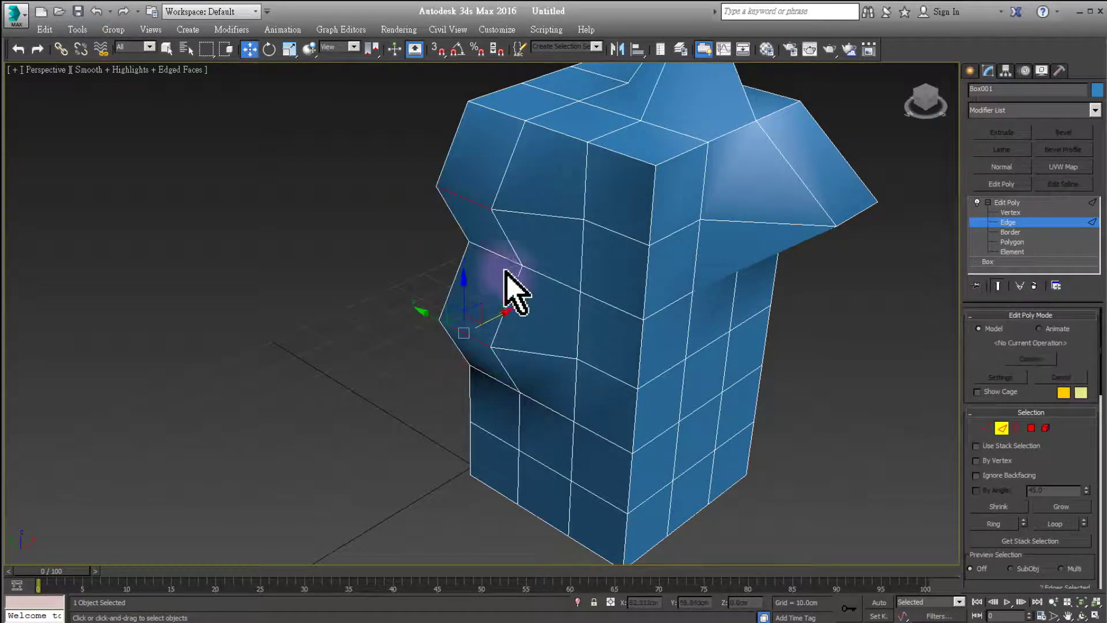
{"action": "mouse_move", "coordinate": [501, 313]}
{"action": "left_mouse_down"}
{"action": "mouse_move", "coordinate": [487, 314]}
{"action": "mouse_move", "coordinate": [498, 310]}
{"action": "left_mouse_up"}
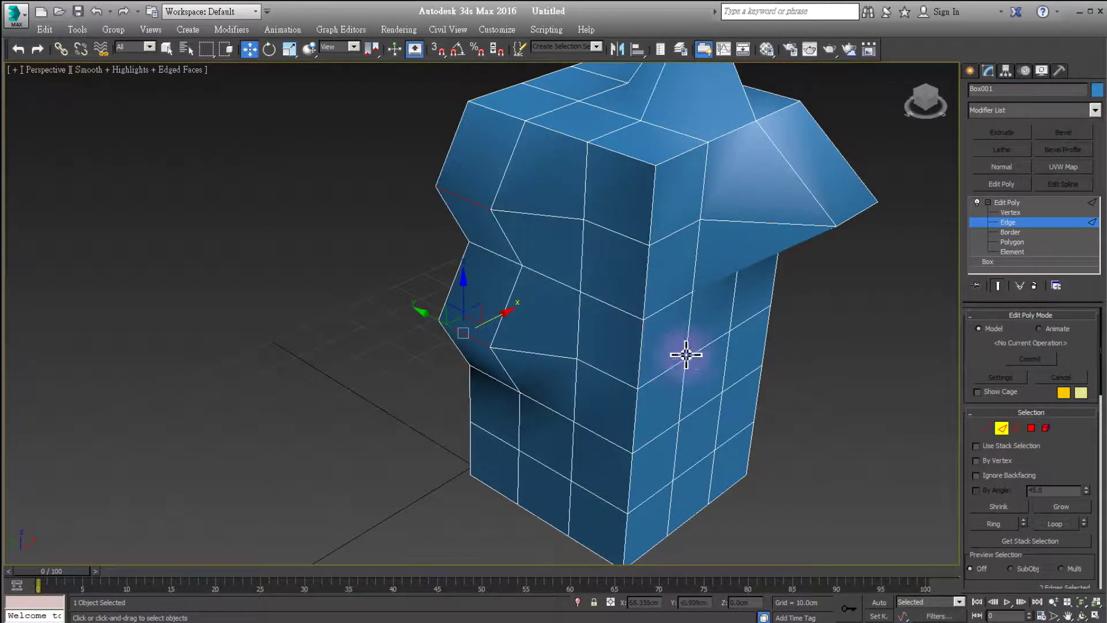
{"action": "middle_click_drag", "start_coordinate": [685, 353], "coordinate": [614, 335]}
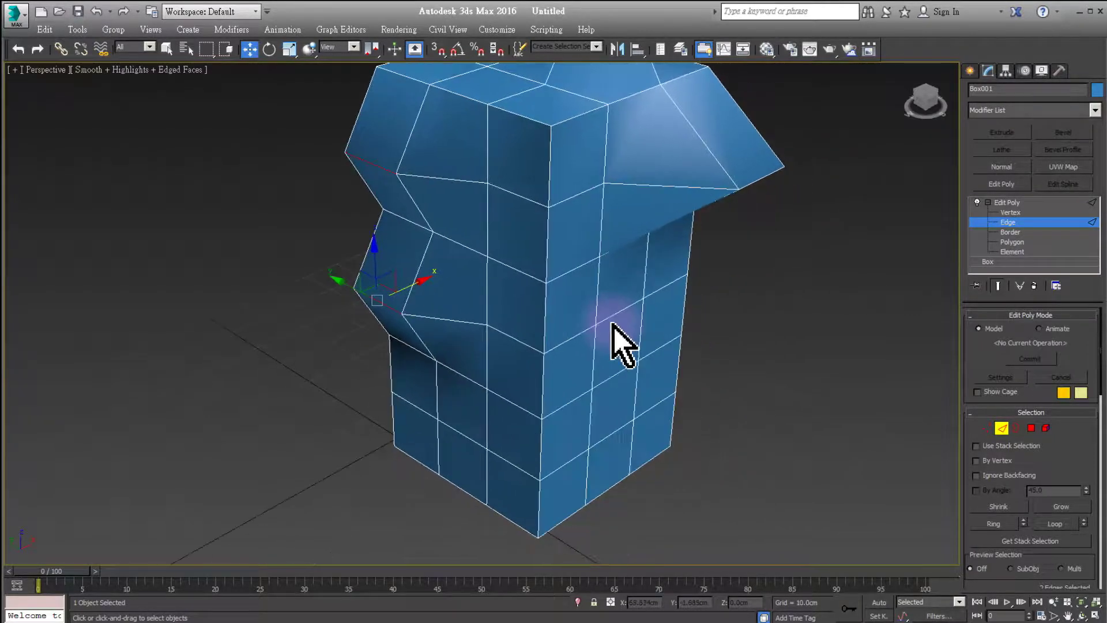
Pull selected vertices on the box's right face outward to the right.
{"action": "left_click", "coordinate": [1009, 212]}
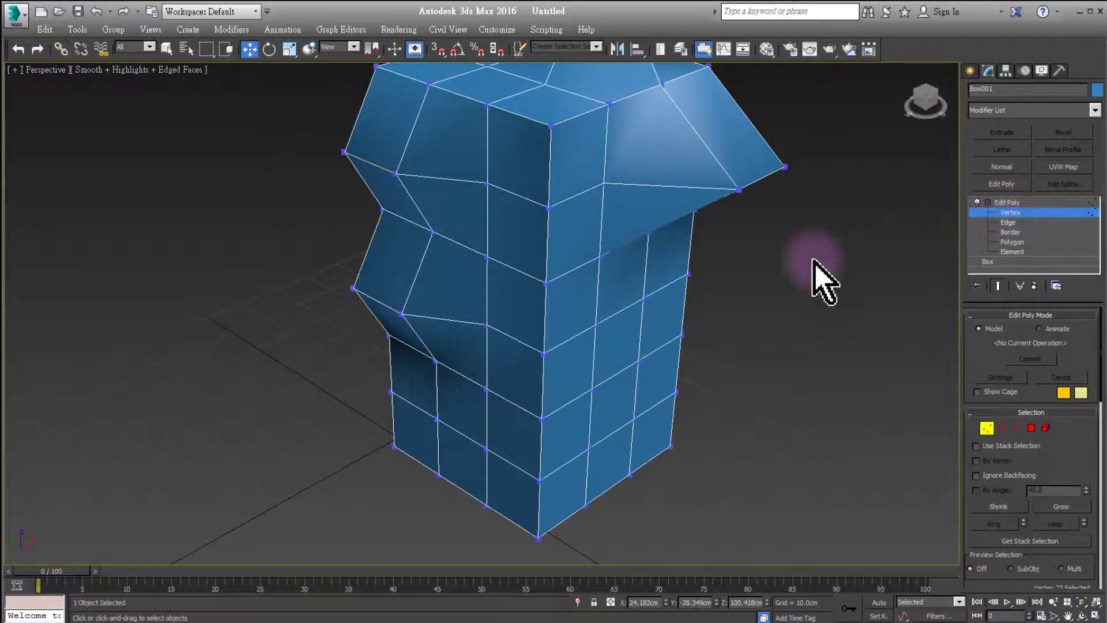
{"action": "left_click", "coordinate": [644, 298]}
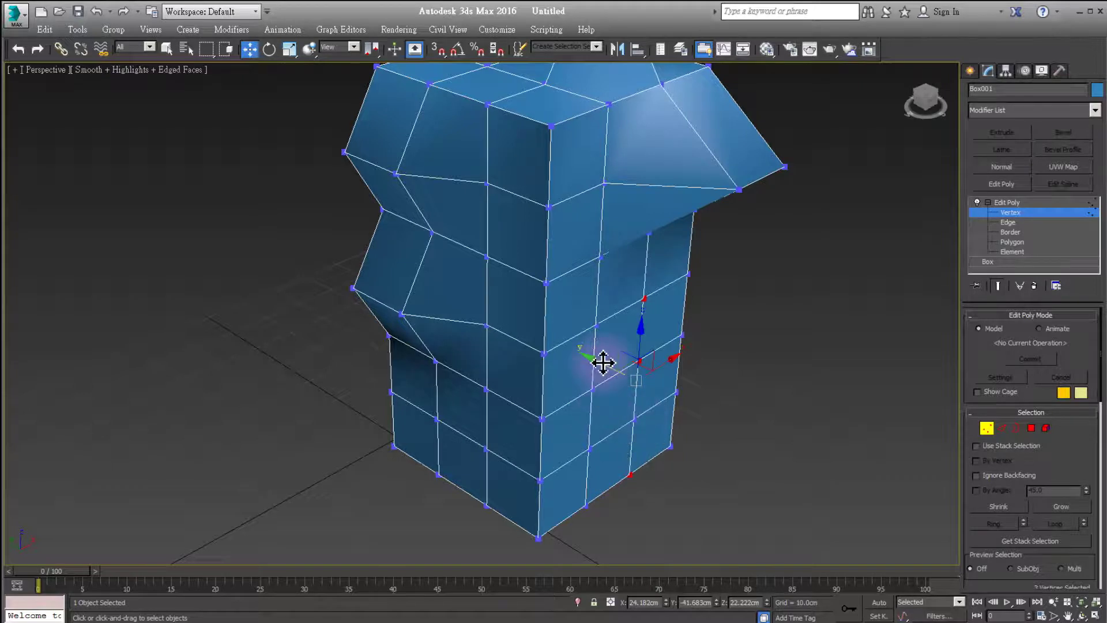
{"action": "left_click_drag", "start_coordinate": [603, 362], "coordinate": [651, 381]}
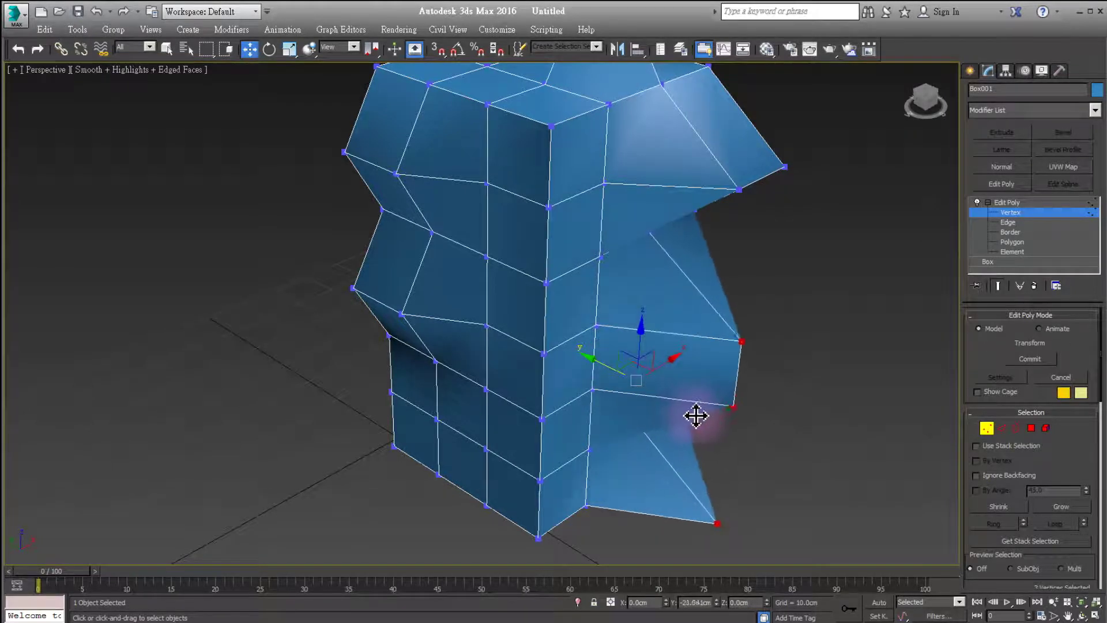
{"action": "left_click_drag", "start_coordinate": [651, 381], "coordinate": [677, 396]}
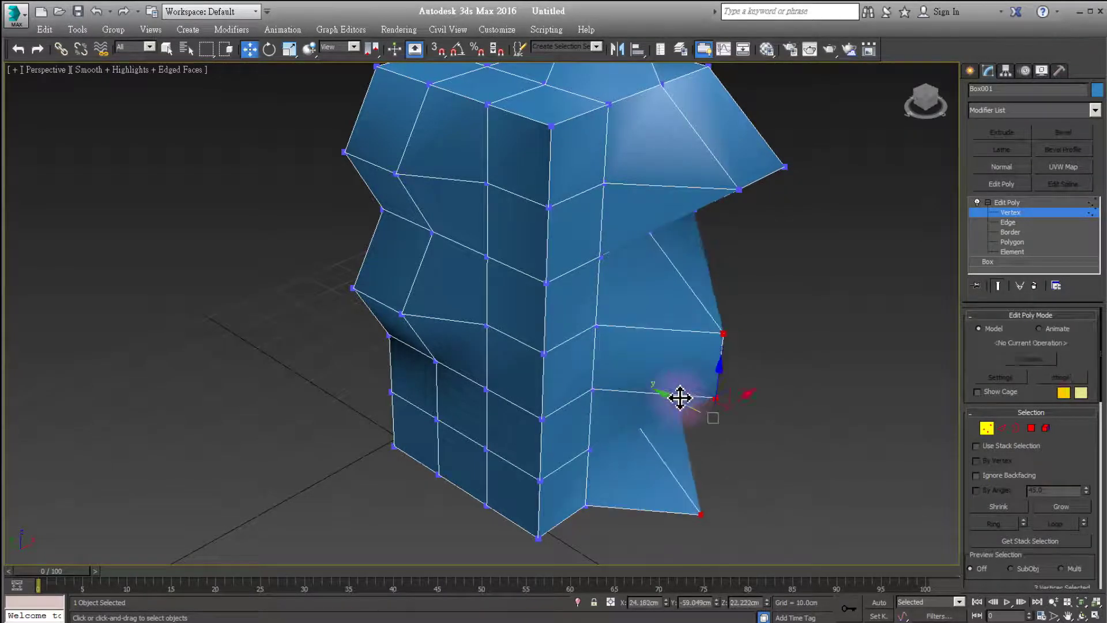
{"action": "mouse_move", "coordinate": [677, 396]}
{"action": "middle_mouse_down"}
{"action": "mouse_move", "coordinate": [772, 330]}
{"action": "mouse_move", "coordinate": [790, 408]}
{"action": "middle_mouse_up"}
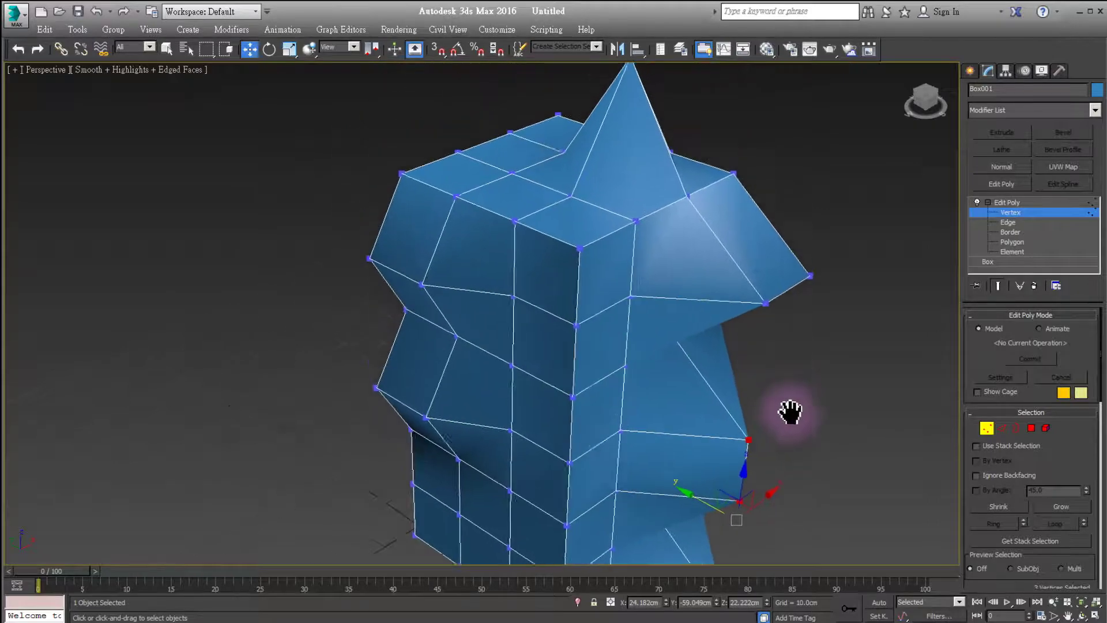
Push two faces near the top front corner outward along X into a squared block.
{"action": "left_click", "coordinate": [1014, 242]}
{"action": "left_click", "coordinate": [559, 304]}
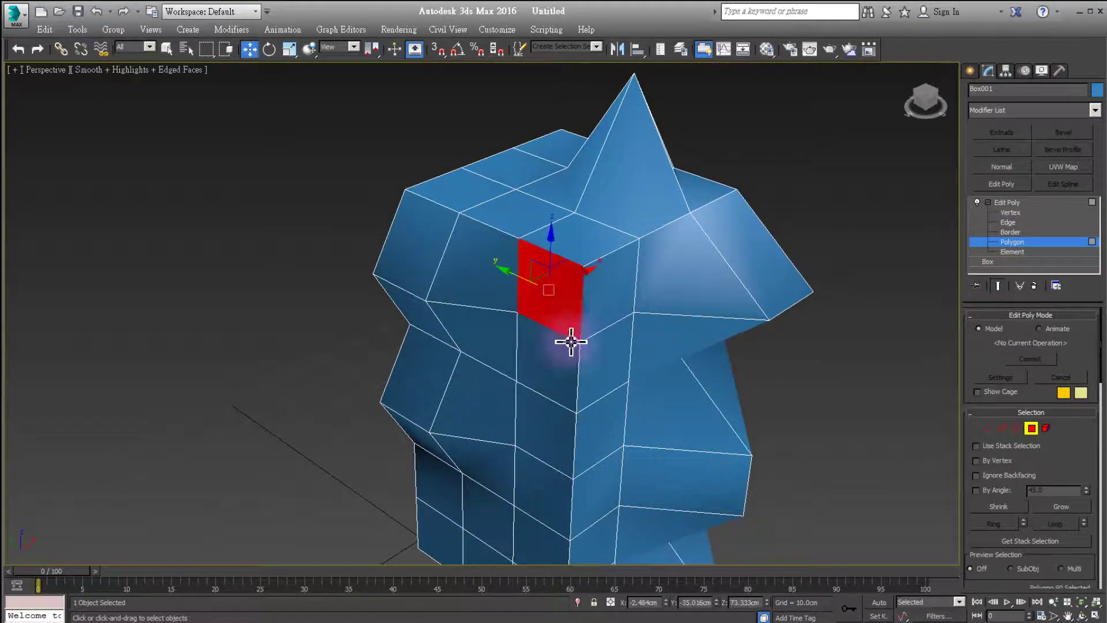
{"action": "middle_click_drag", "start_coordinate": [568, 338], "coordinate": [569, 286]}
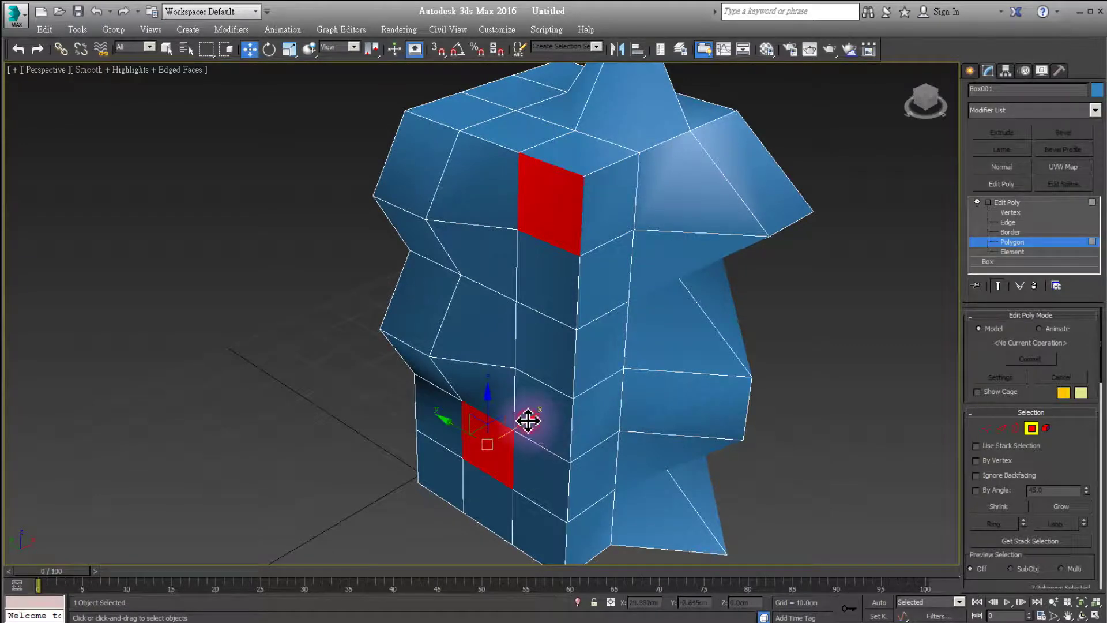
{"action": "mouse_move", "coordinate": [528, 420]}
{"action": "left_mouse_down"}
{"action": "mouse_move", "coordinate": [564, 395]}
{"action": "mouse_move", "coordinate": [458, 444]}
{"action": "left_mouse_up"}
{"action": "middle_click_drag", "start_coordinate": [457, 445], "coordinate": [585, 335]}
{"action": "scroll", "coordinate": [586, 335], "scroll_direction": "down", "scroll_amount": 3}
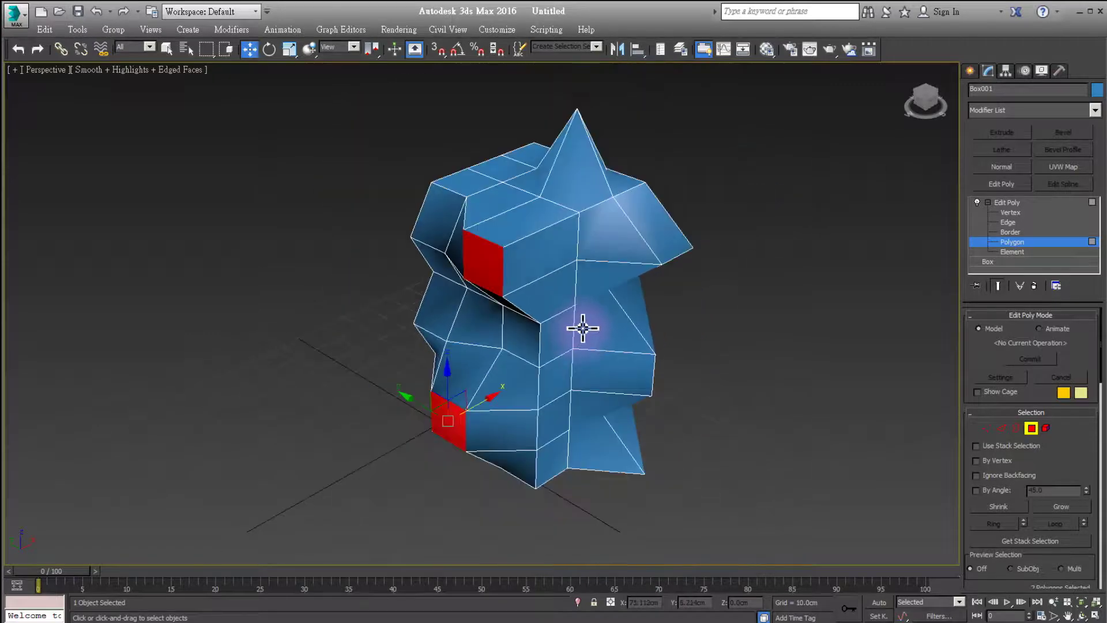
{"action": "left_click", "coordinate": [706, 317]}
{"action": "scroll", "coordinate": [671, 301], "scroll_direction": "up", "scroll_amount": 3}
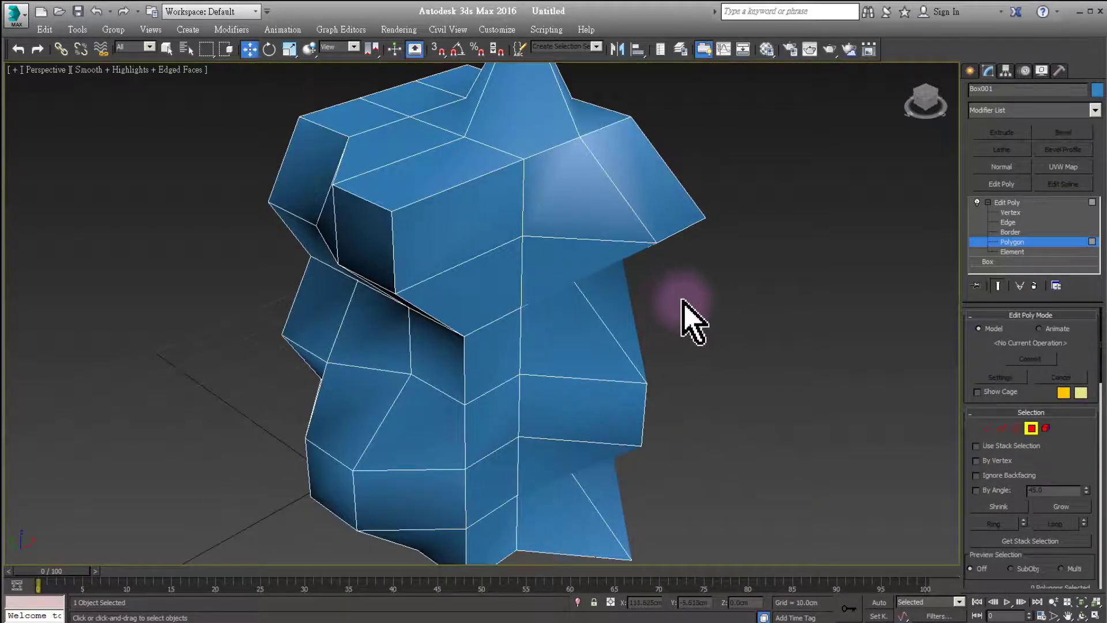
{"action": "mouse_move", "coordinate": [682, 300]}
{"action": "middle_mouse_down"}
{"action": "mouse_move", "coordinate": [691, 291]}
{"action": "mouse_move", "coordinate": [750, 344]}
{"action": "middle_mouse_up"}
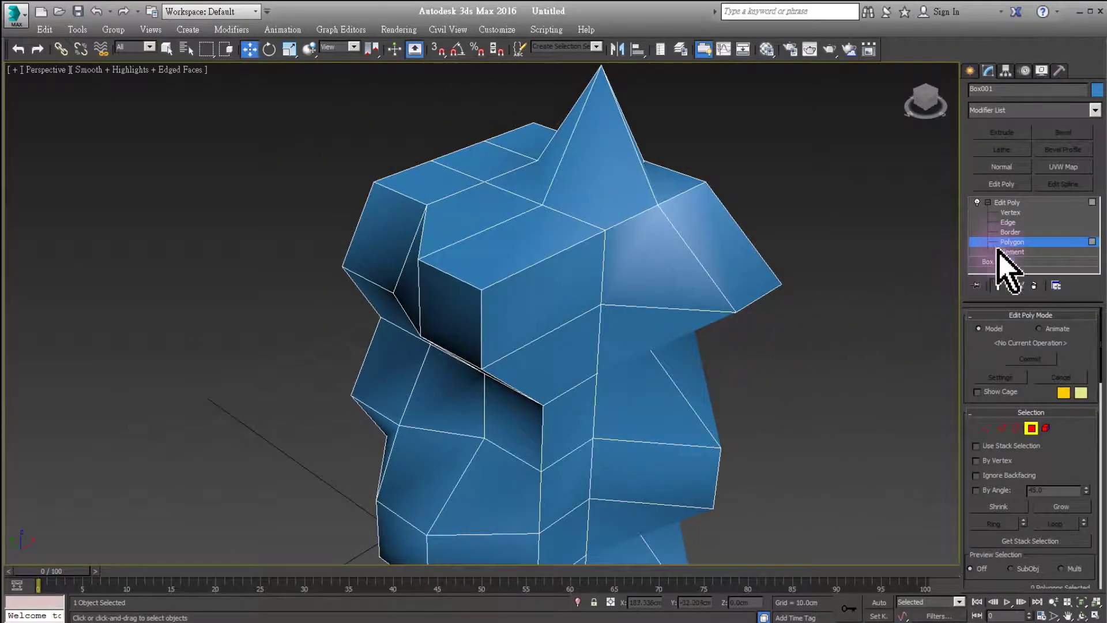
Annotate what border editing means with a handwritten 边界 note, then clear the note.
{"action": "left_click", "coordinate": [1009, 233]}
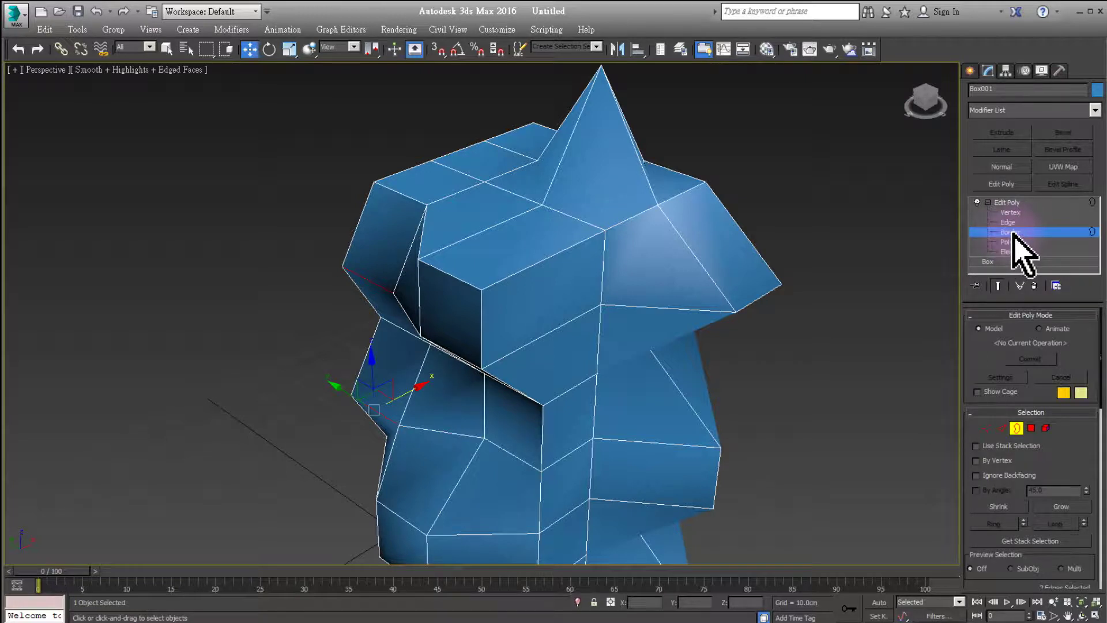
{"action": "left_click_drag", "start_coordinate": [1032, 230], "coordinate": [1034, 237]}
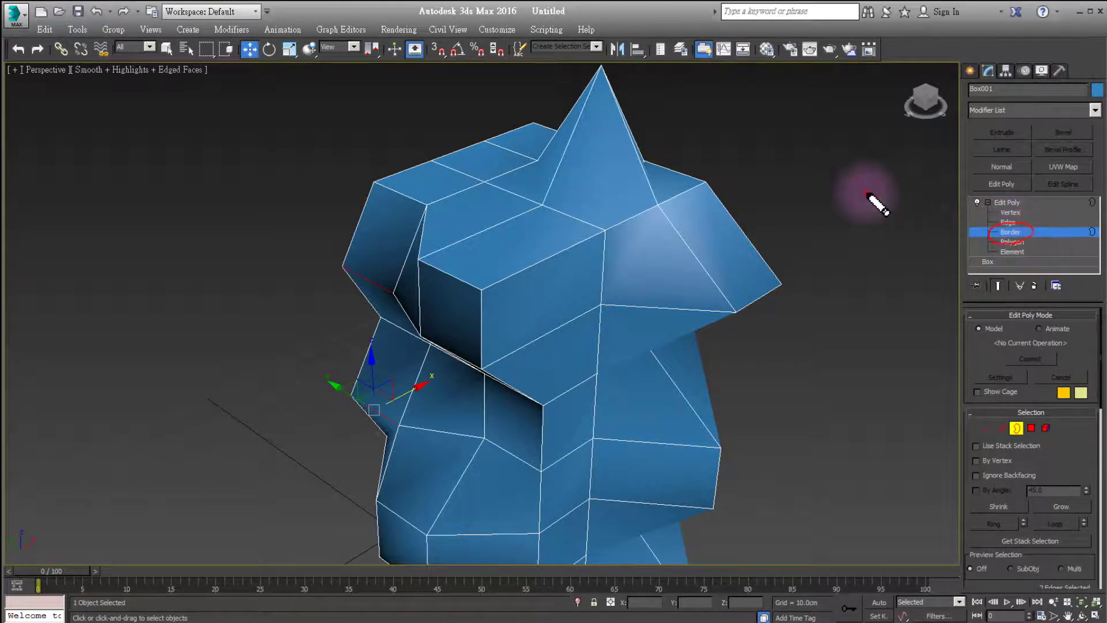
{"action": "mouse_move", "coordinate": [793, 160]}
{"action": "left_mouse_down"}
{"action": "mouse_move", "coordinate": [813, 190]}
{"action": "mouse_move", "coordinate": [786, 160]}
{"action": "mouse_move", "coordinate": [864, 180]}
{"action": "mouse_move", "coordinate": [914, 168]}
{"action": "mouse_move", "coordinate": [891, 167]}
{"action": "mouse_move", "coordinate": [860, 197]}
{"action": "mouse_move", "coordinate": [915, 191]}
{"action": "mouse_move", "coordinate": [873, 252]}
{"action": "left_mouse_up"}
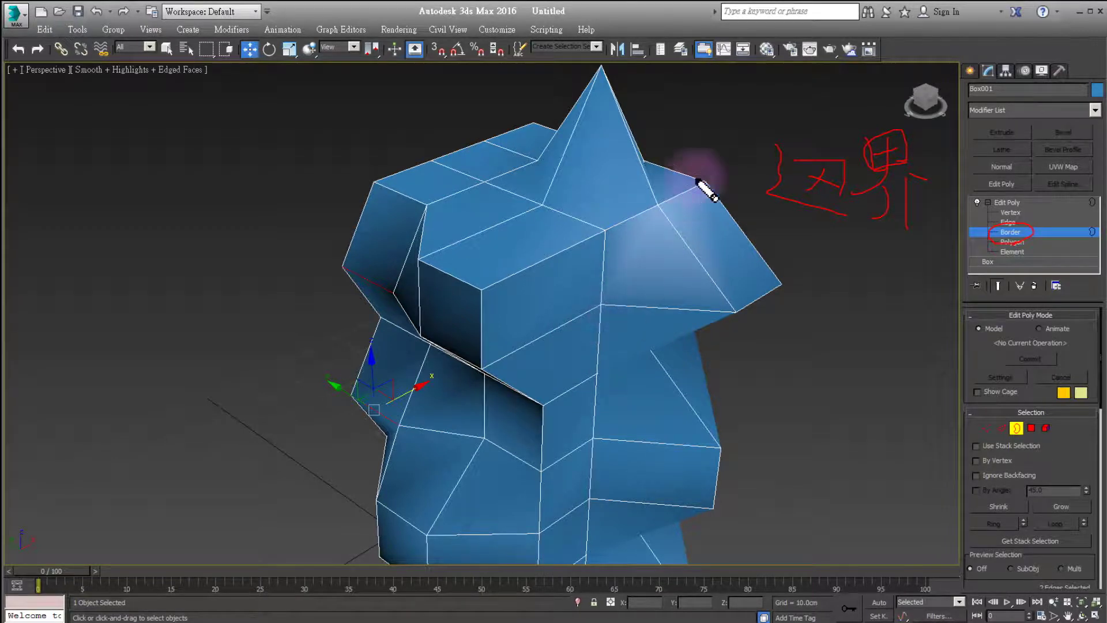
{"action": "left_click_drag", "start_coordinate": [764, 126], "coordinate": [774, 130]}
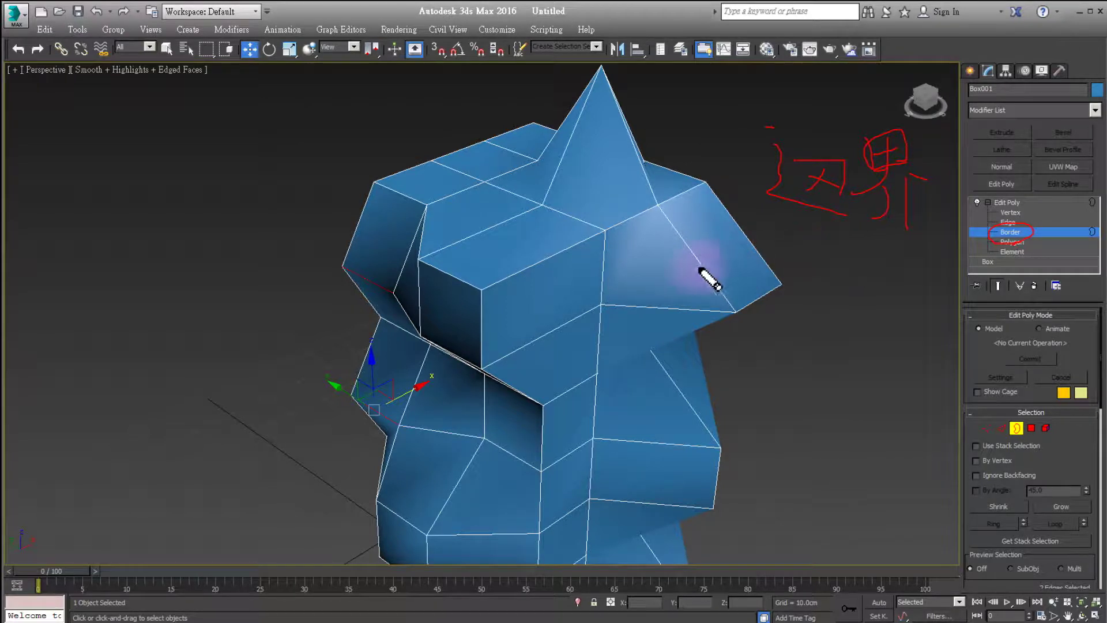
{"action": "key", "text": "Escape"}
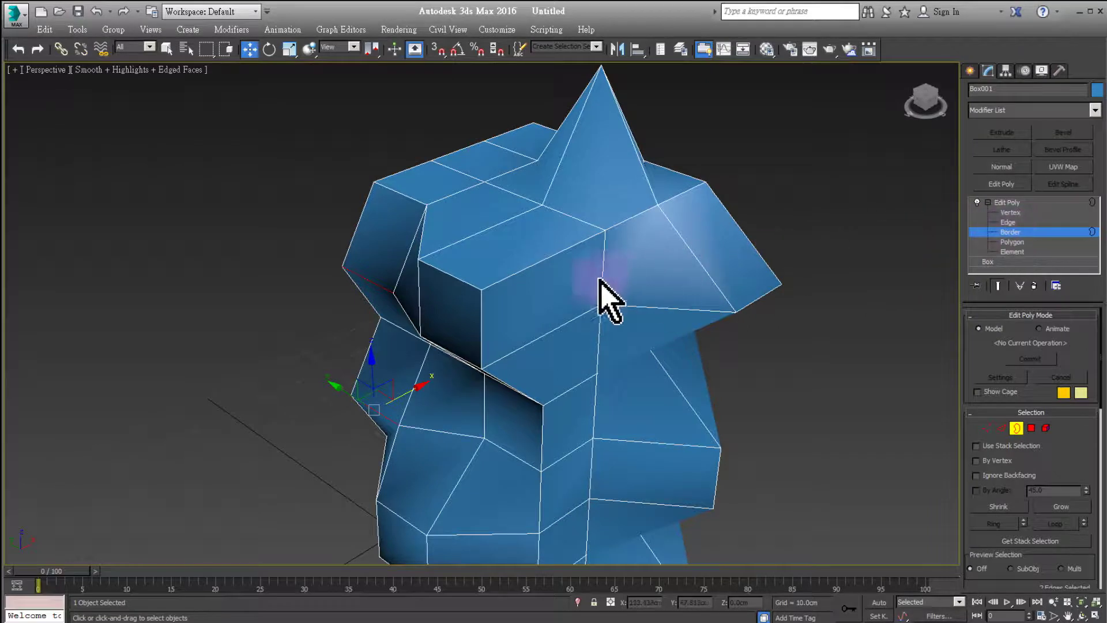
Deselect the open border and switch the Edit Poly to Polygon sub-object level.
{"action": "left_click", "coordinate": [522, 295]}
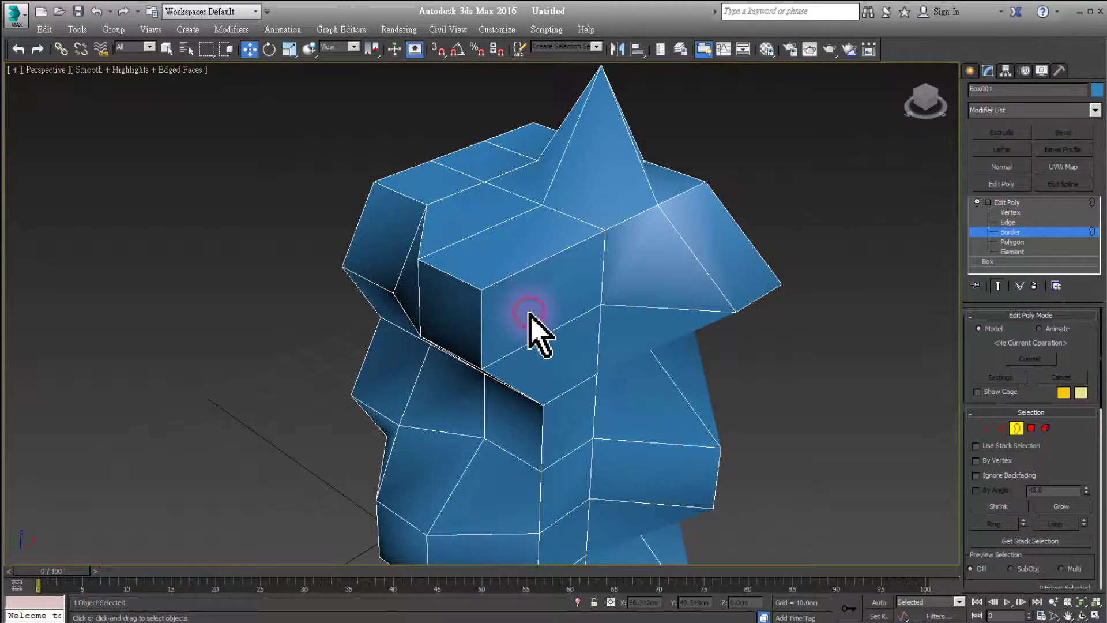
{"action": "left_click", "coordinate": [1003, 241]}
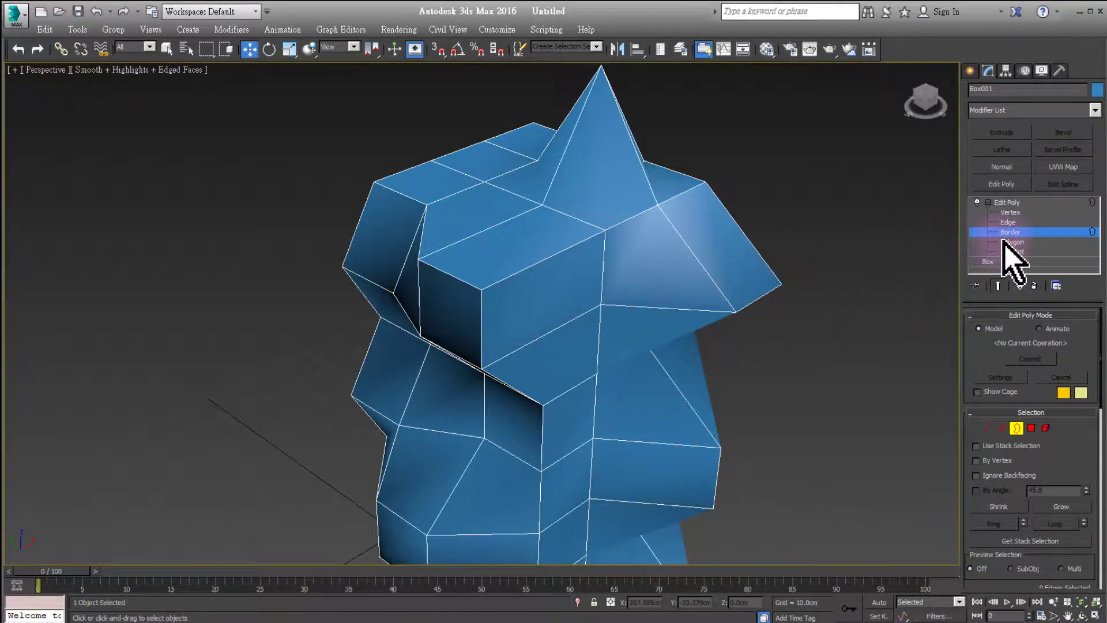
{"action": "left_click", "coordinate": [1003, 242]}
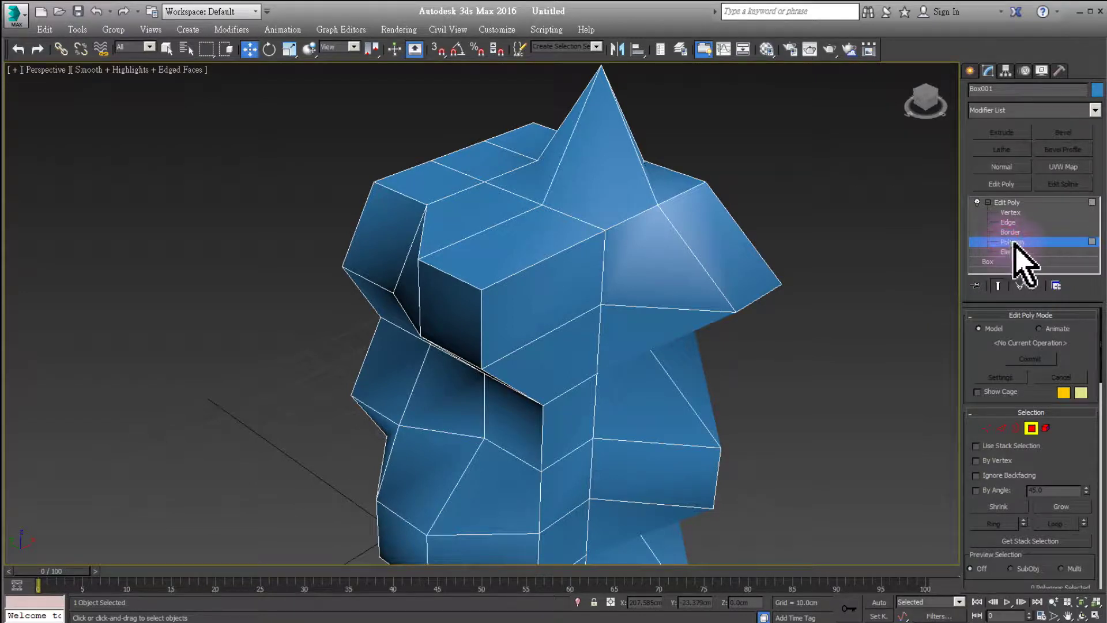
Delete the raised block's front polygon to open a hole, then switch to Border level.
{"action": "left_click", "coordinate": [550, 304]}
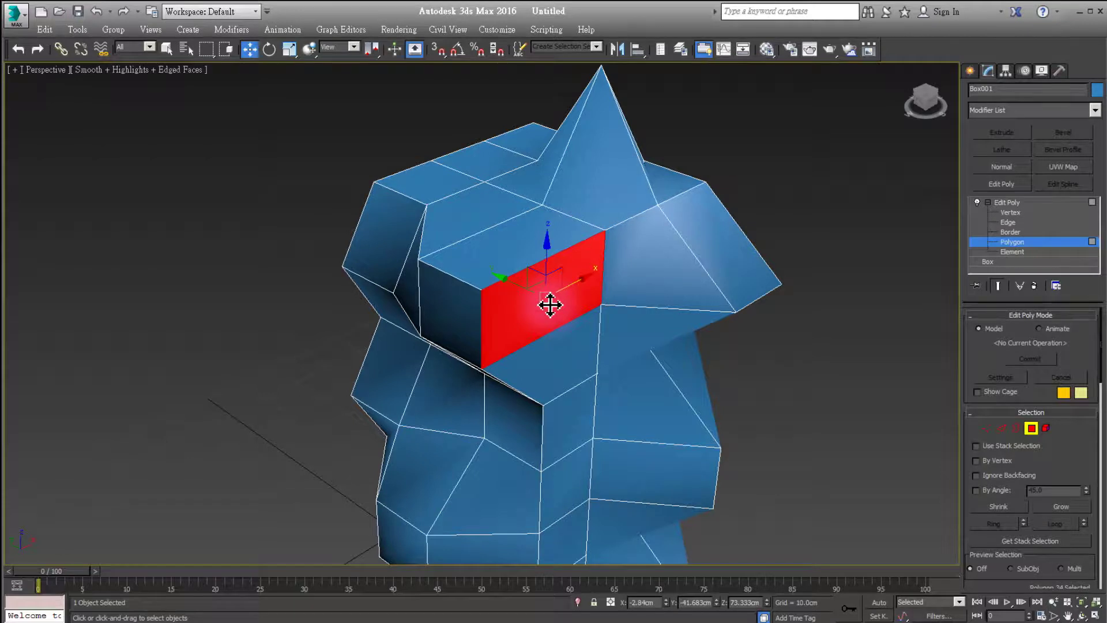
{"action": "key", "text": "Delete"}
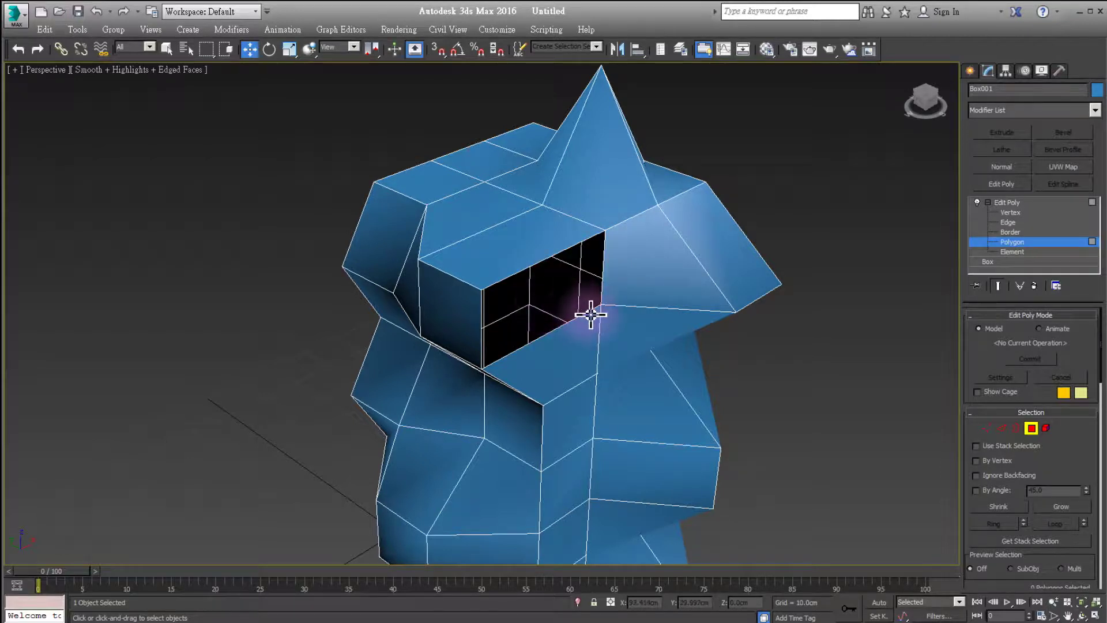
{"action": "middle_click_drag", "start_coordinate": [590, 314], "coordinate": [578, 310]}
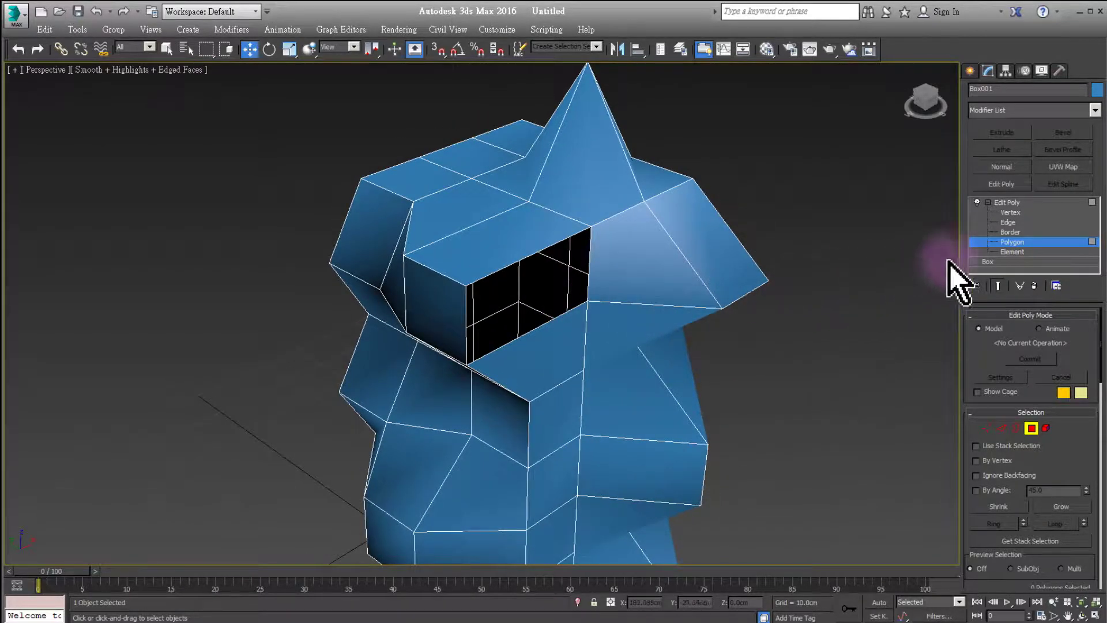
{"action": "left_click", "coordinate": [1006, 232]}
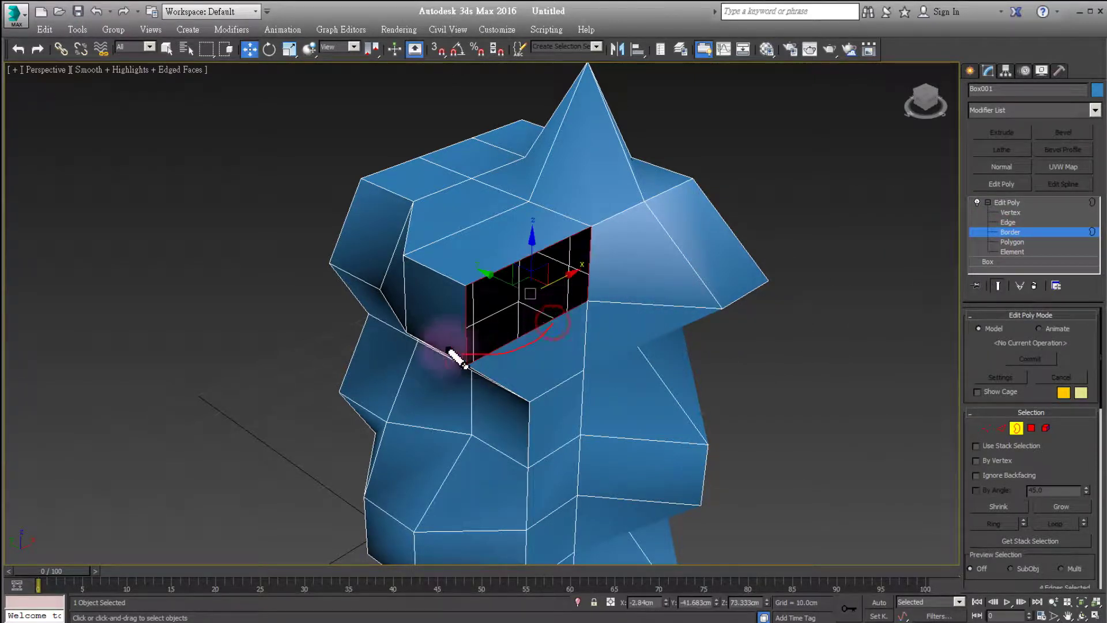
Circle the hole with a 'Cap' annotation, then Cap its border under Edit Borders.
{"action": "mouse_move", "coordinate": [452, 353]}
{"action": "left_mouse_down"}
{"action": "mouse_move", "coordinate": [683, 354]}
{"action": "mouse_move", "coordinate": [641, 359]}
{"action": "left_mouse_up"}
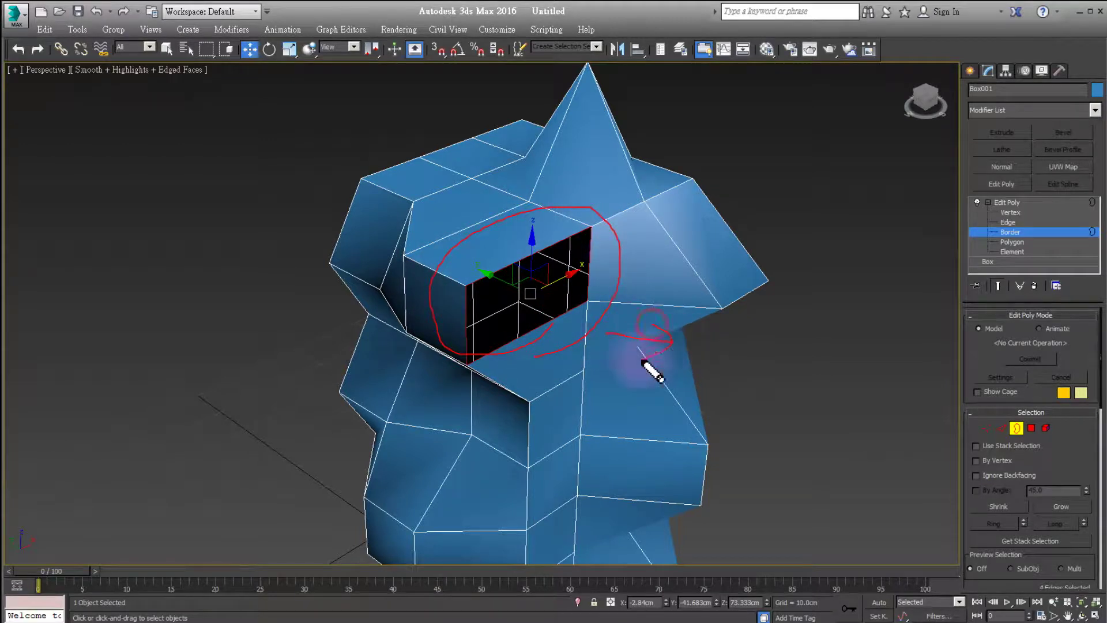
{"action": "mouse_move", "coordinate": [759, 318]}
{"action": "left_mouse_down"}
{"action": "mouse_move", "coordinate": [725, 375]}
{"action": "mouse_move", "coordinate": [796, 366]}
{"action": "mouse_move", "coordinate": [790, 418]}
{"action": "left_mouse_up"}
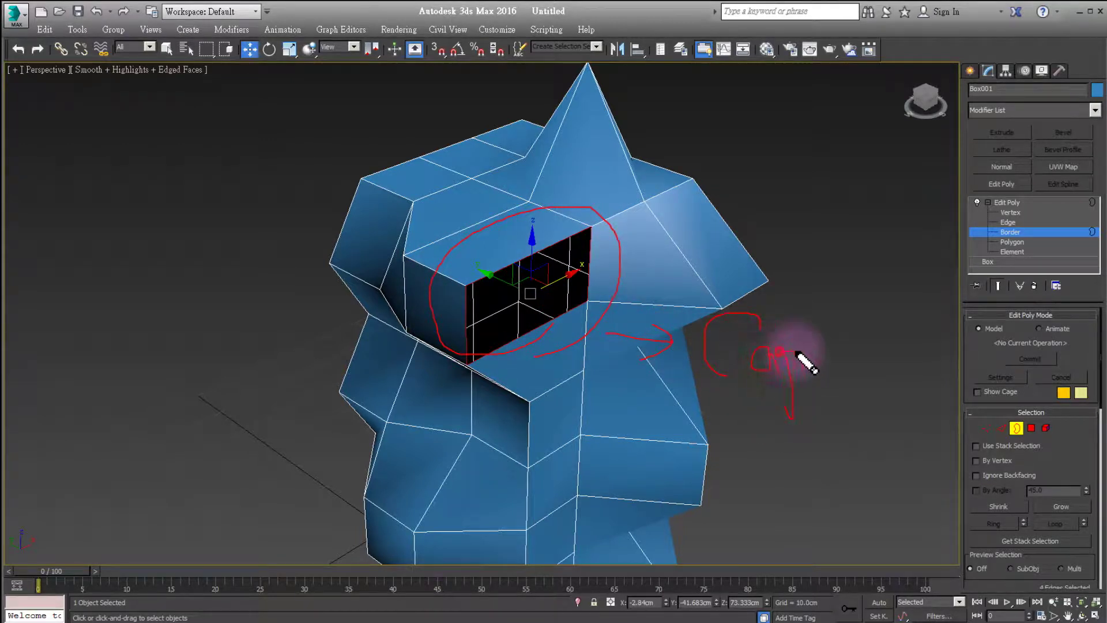
{"action": "left_click_drag", "start_coordinate": [794, 357], "coordinate": [796, 378]}
{"action": "left_click_drag", "start_coordinate": [660, 387], "coordinate": [877, 378]}
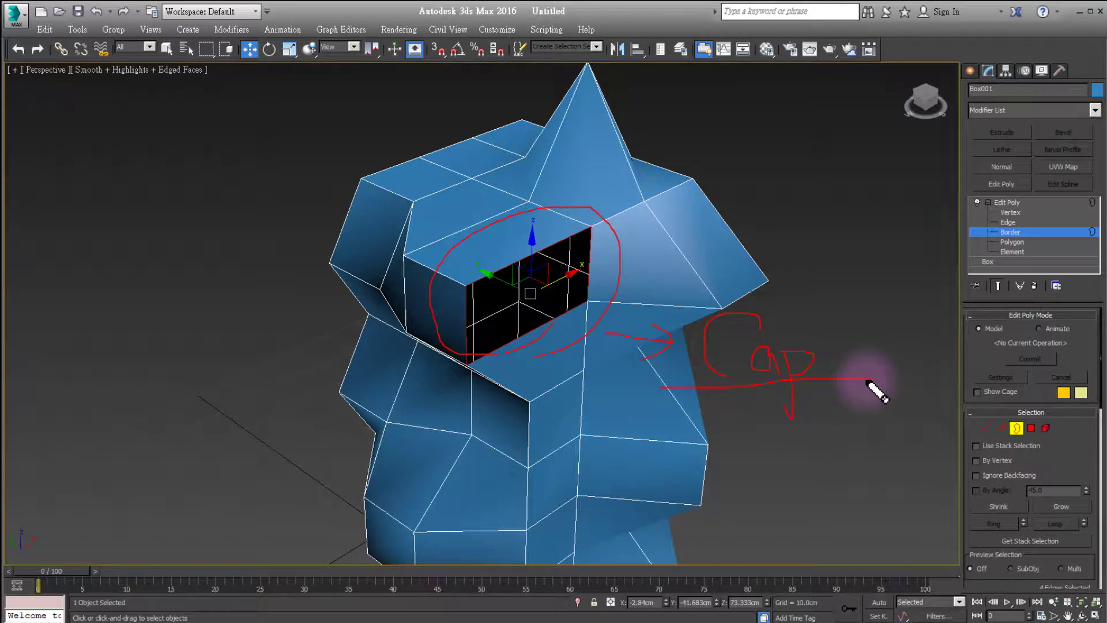
{"action": "key", "text": "Escape"}
{"action": "mouse_move", "coordinate": [962, 497]}
{"action": "left_mouse_down"}
{"action": "mouse_move", "coordinate": [950, 477]}
{"action": "mouse_move", "coordinate": [951, 495]}
{"action": "left_mouse_up"}
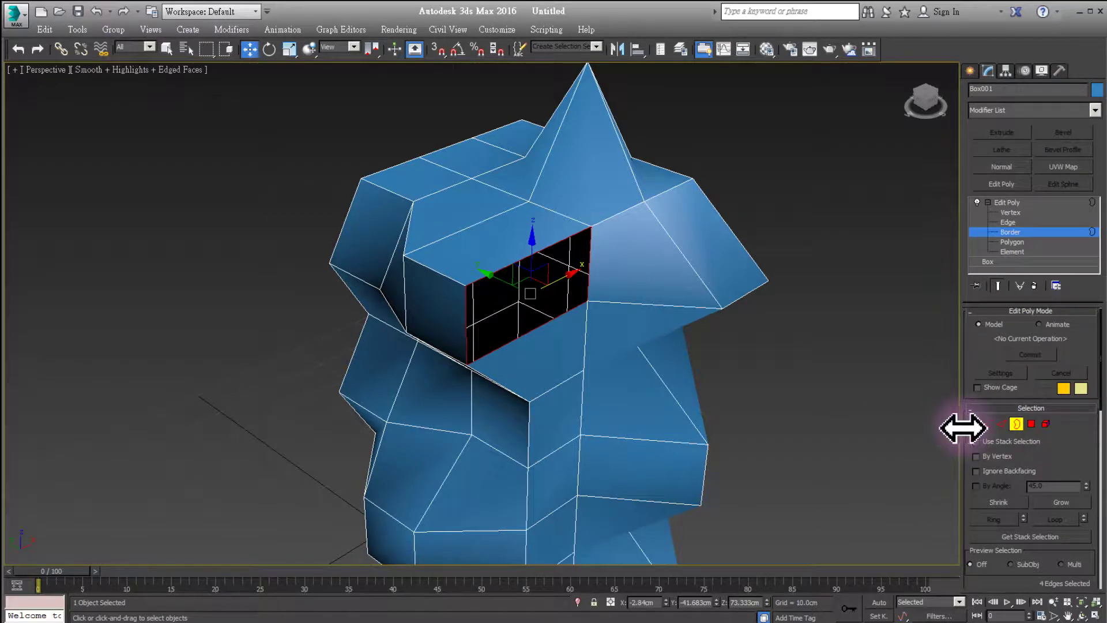
{"action": "left_click_drag", "start_coordinate": [967, 425], "coordinate": [965, 219]}
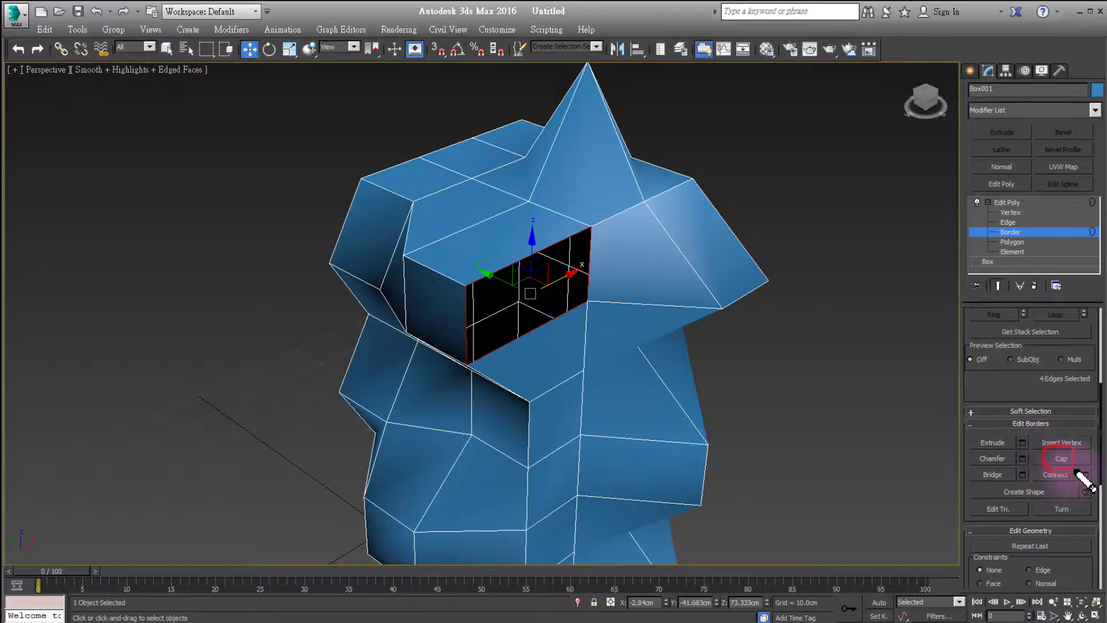
{"action": "left_click", "coordinate": [1061, 458]}
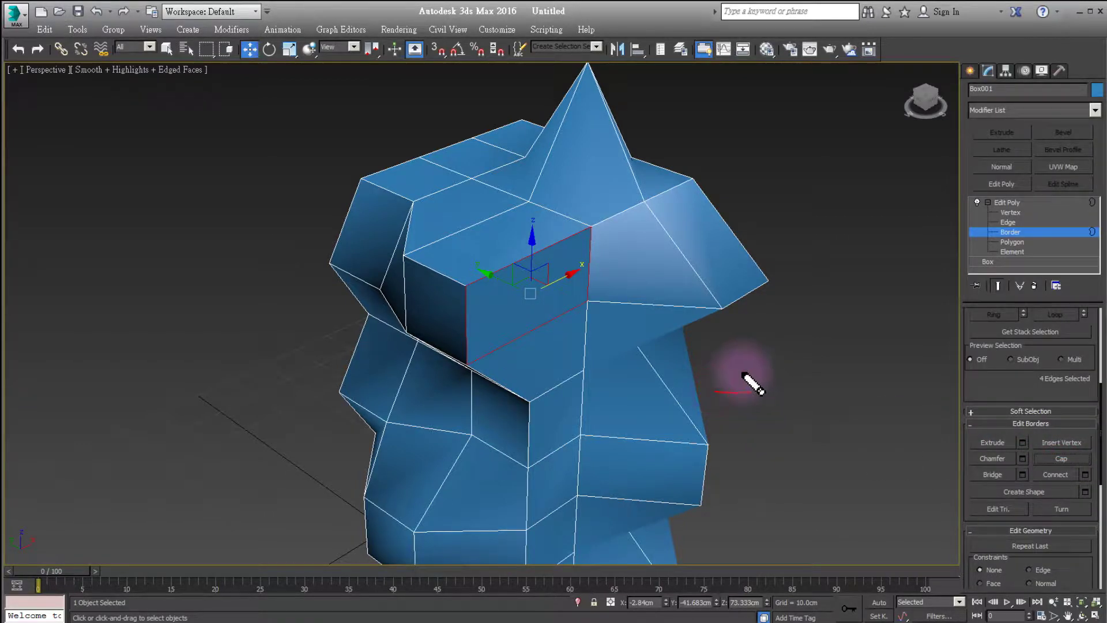
Mark the capped hole with a 閉 annotation and deselect the border.
{"action": "mouse_move", "coordinate": [749, 418]}
{"action": "left_mouse_down"}
{"action": "mouse_move", "coordinate": [764, 418]}
{"action": "mouse_move", "coordinate": [762, 446]}
{"action": "left_mouse_up"}
{"action": "left_click_drag", "start_coordinate": [816, 403], "coordinate": [805, 441]}
{"action": "mouse_move", "coordinate": [833, 385]}
{"action": "left_mouse_down"}
{"action": "mouse_move", "coordinate": [864, 438]}
{"action": "mouse_move", "coordinate": [865, 420]}
{"action": "mouse_move", "coordinate": [826, 427]}
{"action": "mouse_move", "coordinate": [847, 420]}
{"action": "mouse_move", "coordinate": [816, 454]}
{"action": "mouse_move", "coordinate": [545, 464]}
{"action": "left_mouse_up"}
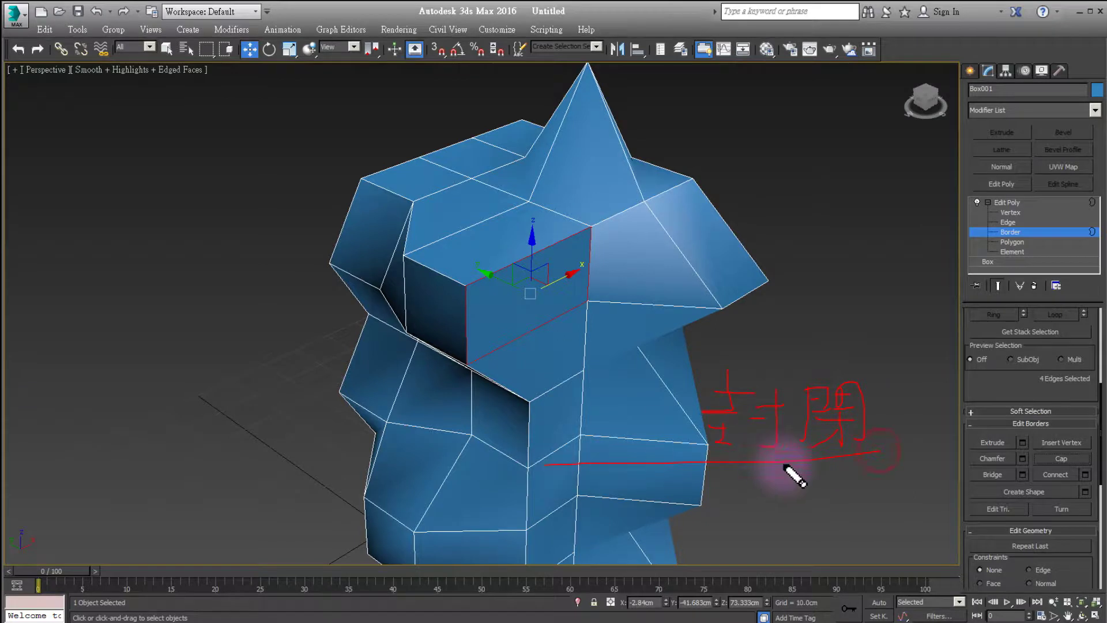
{"action": "left_click", "coordinate": [877, 315]}
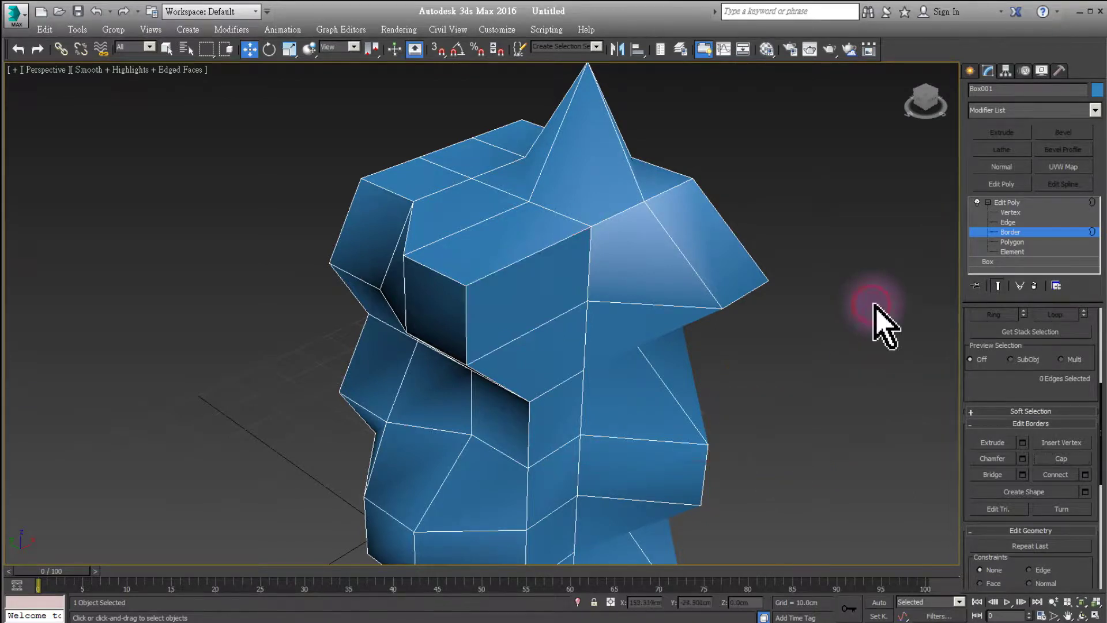
Select the whole mesh as one 90-polygon element, then return to object level.
{"action": "left_click", "coordinate": [1010, 252]}
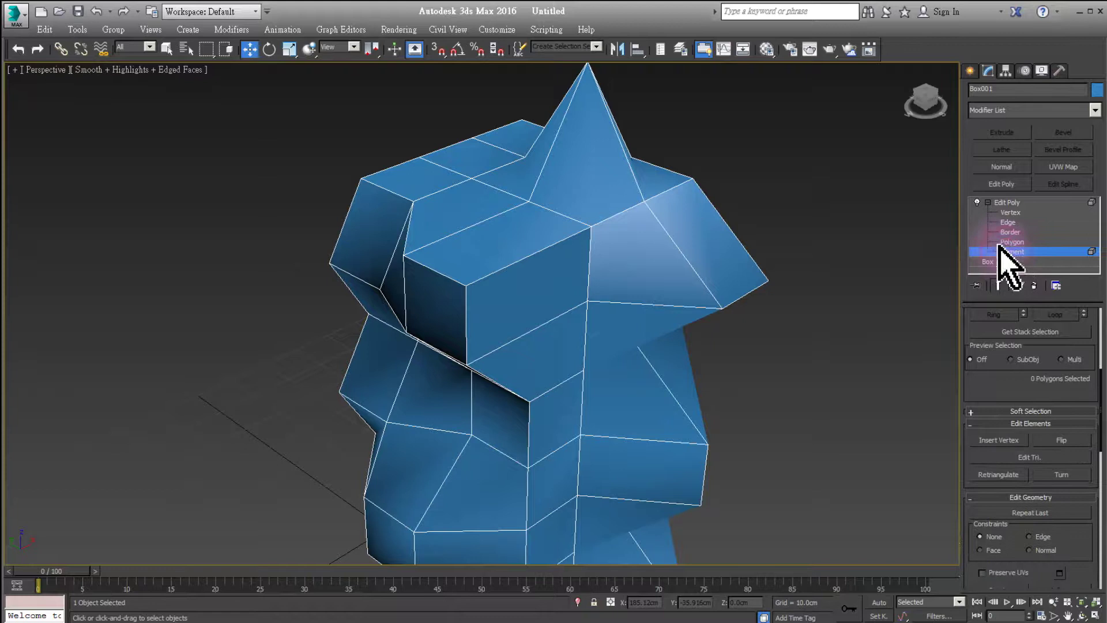
{"action": "left_click", "coordinate": [732, 263]}
{"action": "scroll", "coordinate": [738, 415], "scroll_direction": "down", "scroll_amount": 3}
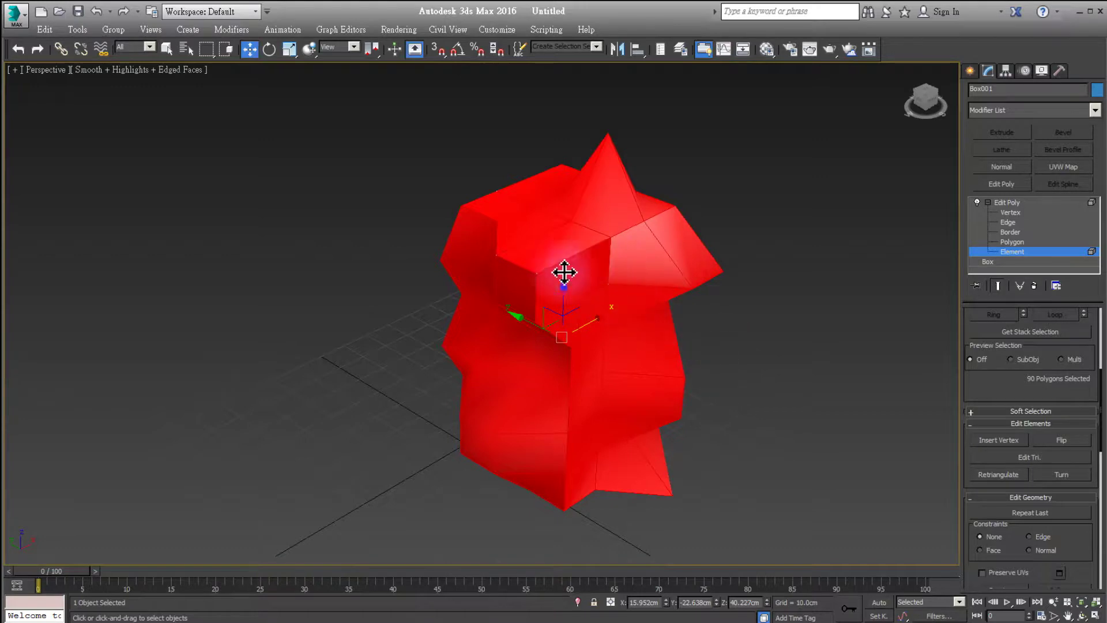
{"action": "left_click_drag", "start_coordinate": [605, 321], "coordinate": [602, 311]}
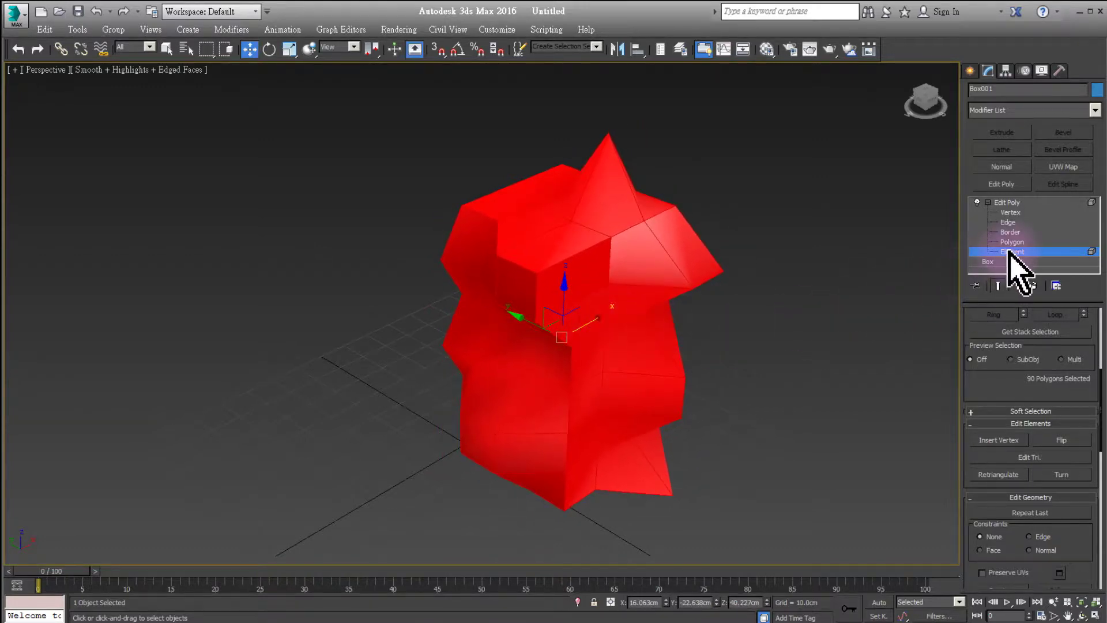
{"action": "left_click", "coordinate": [1006, 202]}
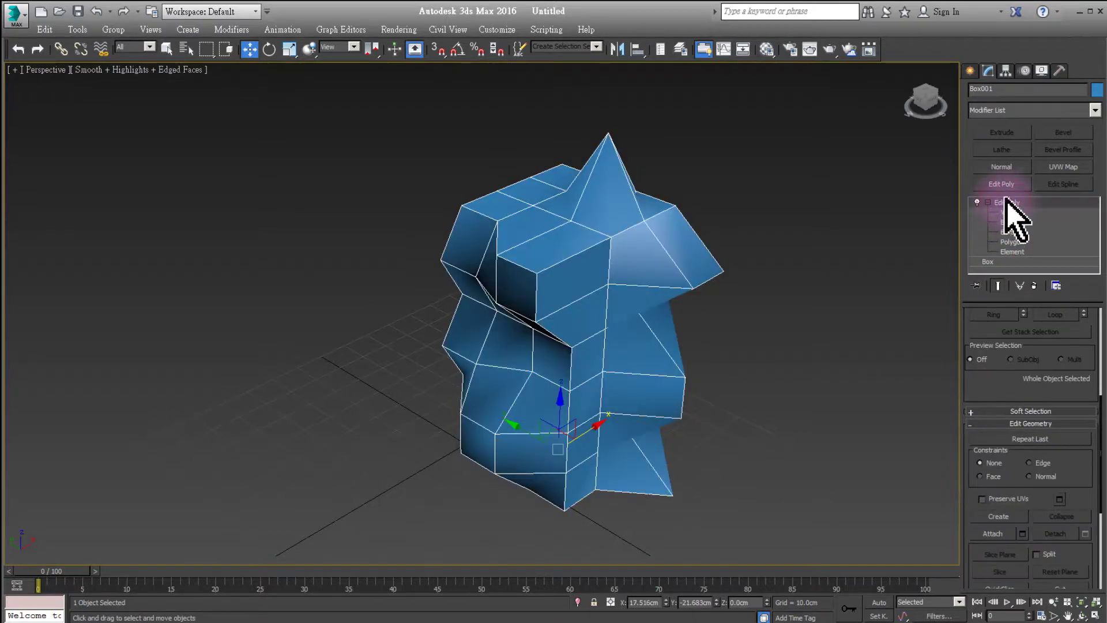
Move the object slightly and delete Edit Poly, leaving the 3×3×6-segment 40×40×80 cm Box.
{"action": "left_click_drag", "start_coordinate": [591, 429], "coordinate": [626, 405]}
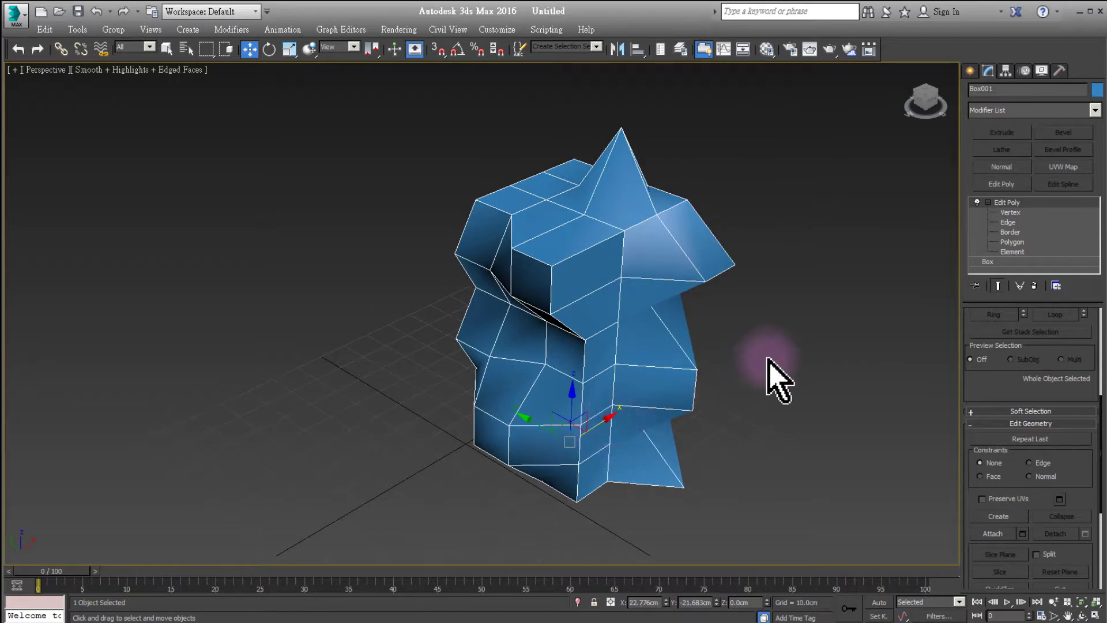
{"action": "left_click", "coordinate": [1035, 285]}
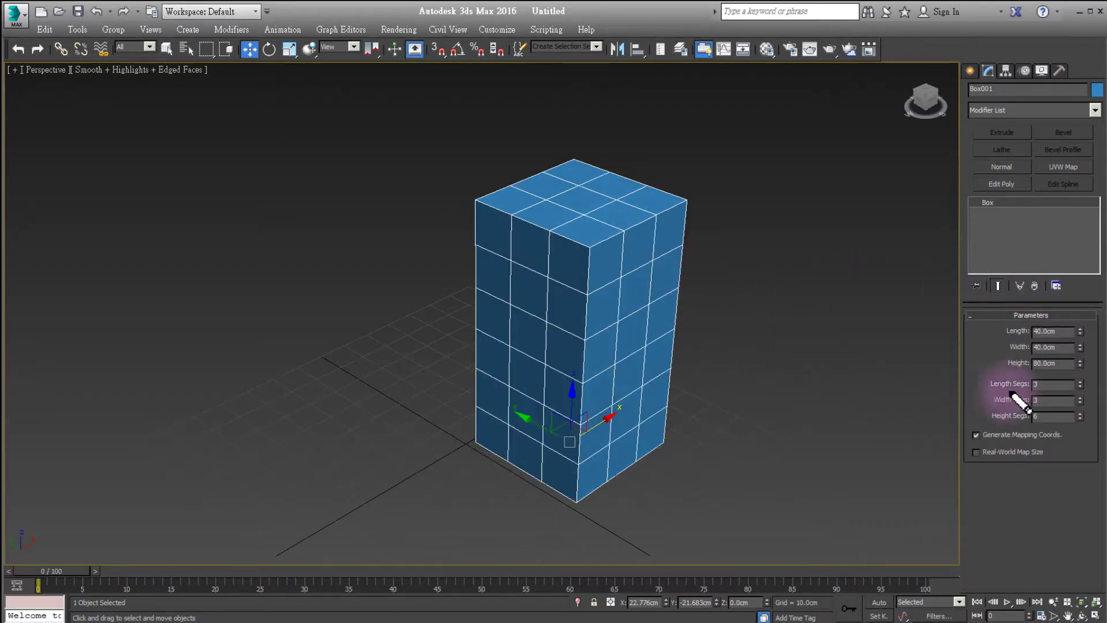
{"action": "left_click_drag", "start_coordinate": [984, 383], "coordinate": [1037, 373]}
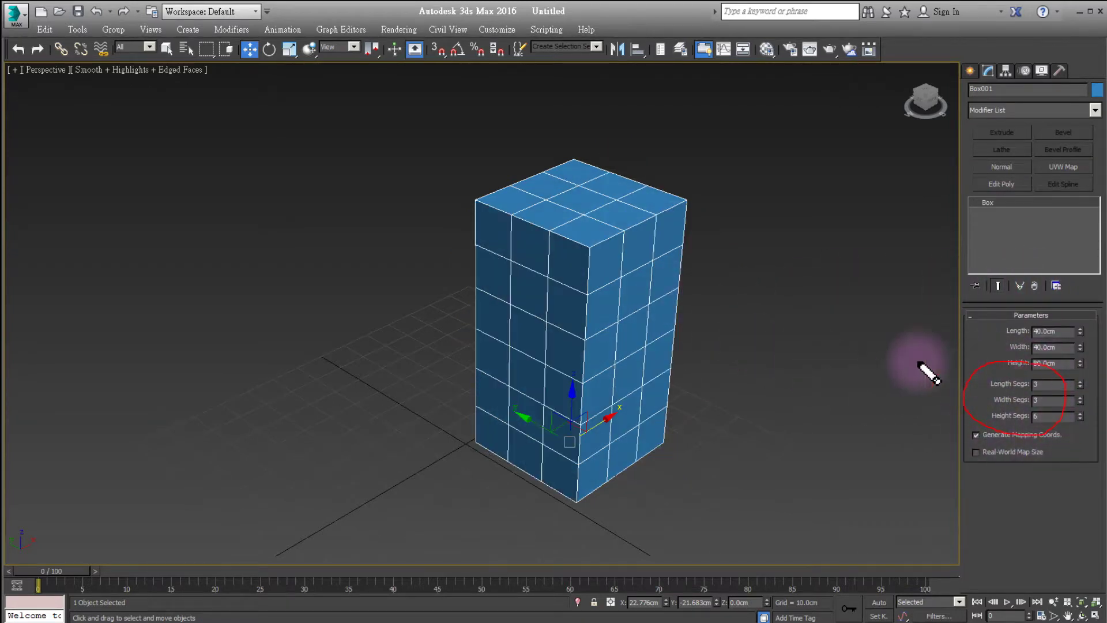
{"action": "mouse_move", "coordinate": [929, 388]}
{"action": "left_mouse_down"}
{"action": "mouse_move", "coordinate": [730, 375]}
{"action": "mouse_move", "coordinate": [738, 415]}
{"action": "left_mouse_up"}
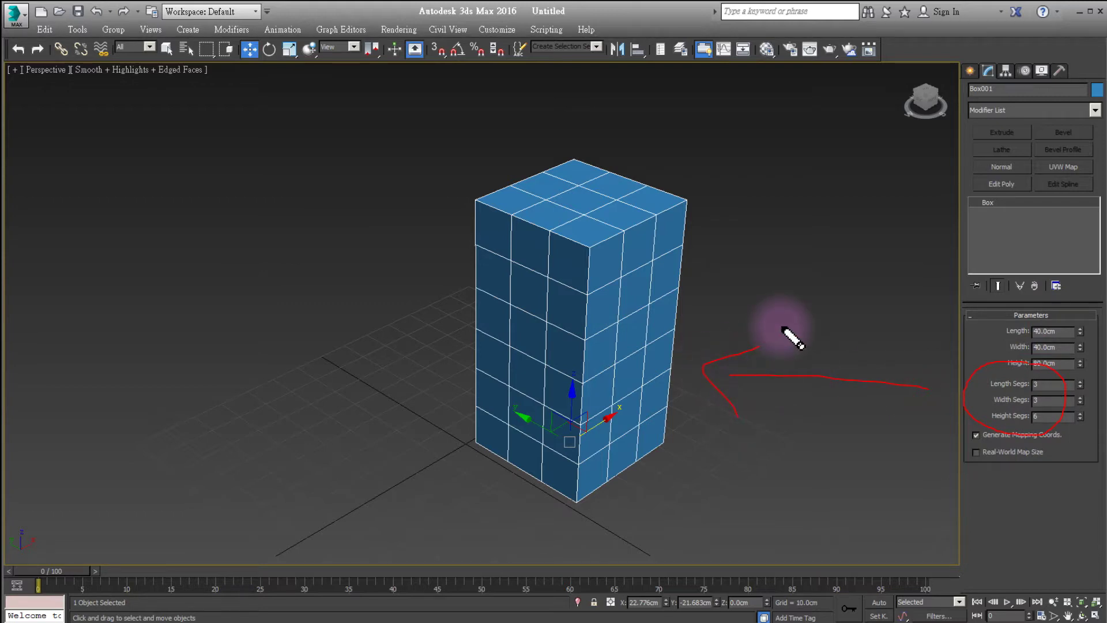
{"action": "scroll", "coordinate": [744, 314], "scroll_direction": "down", "scroll_amount": 1}
{"action": "scroll", "coordinate": [691, 329], "scroll_direction": "up", "scroll_amount": 5}
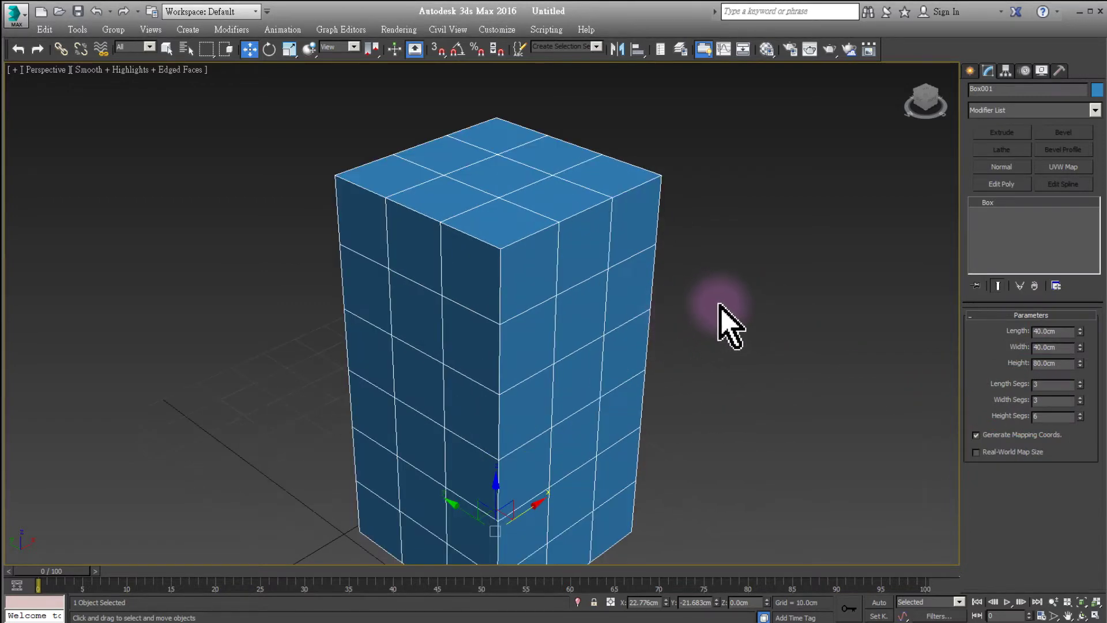